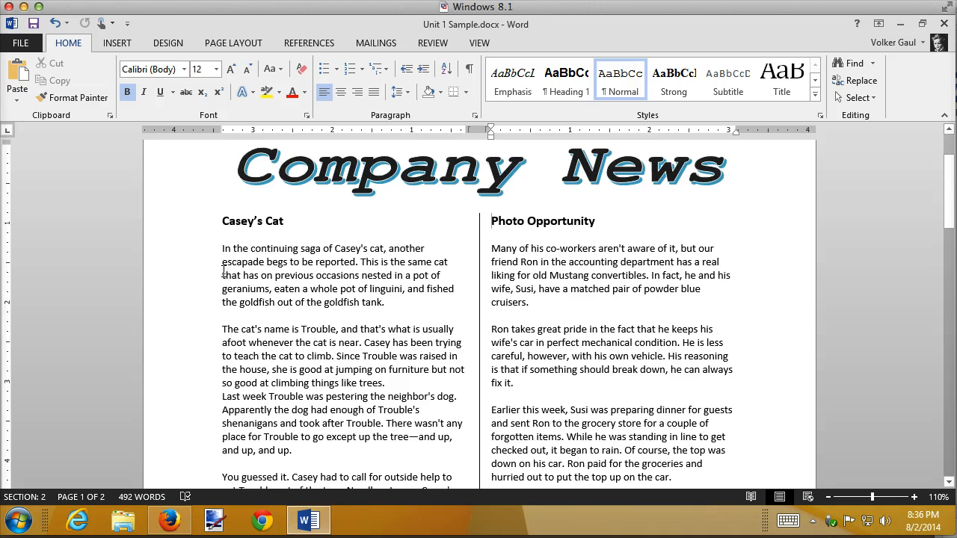
Place the insertion point at the start of the bordered second page as the location for a picture.
{"action": "scroll", "coordinate": [582, 298], "scroll_direction": "down", "scroll_amount": 20}
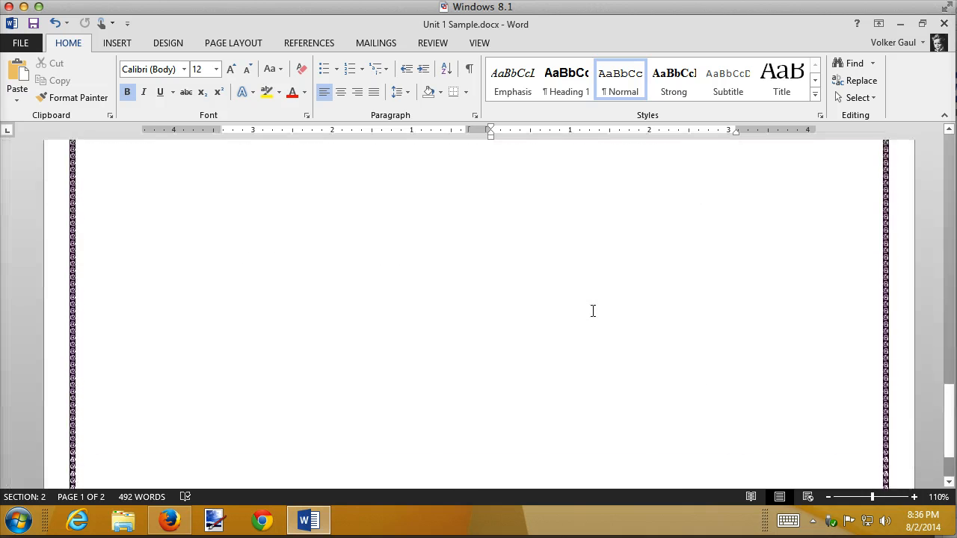
{"action": "scroll", "coordinate": [593, 311], "scroll_direction": "up", "scroll_amount": 20}
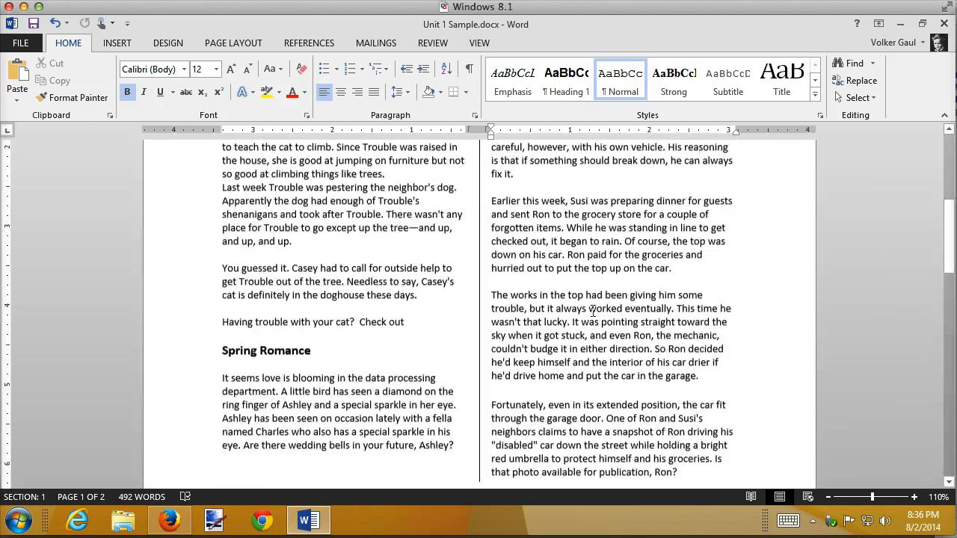
{"action": "scroll", "coordinate": [593, 311], "scroll_direction": "up", "scroll_amount": 3}
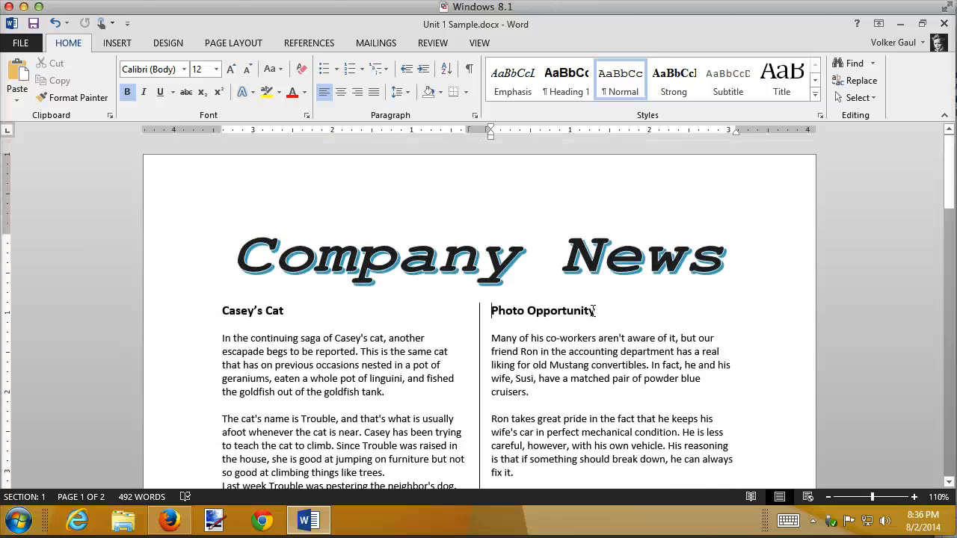
{"action": "scroll", "coordinate": [595, 311], "scroll_direction": "down", "scroll_amount": 2}
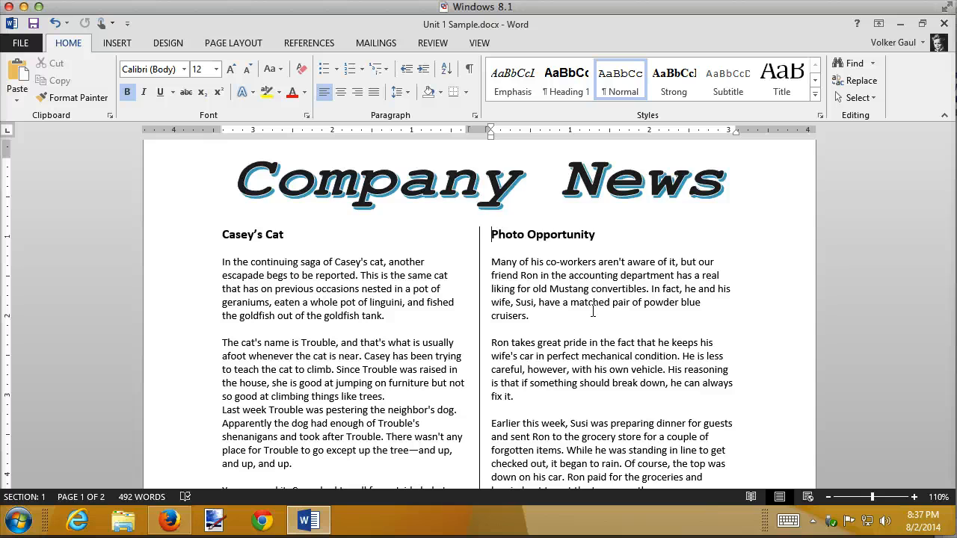
{"action": "scroll", "coordinate": [593, 311], "scroll_direction": "down", "scroll_amount": 10}
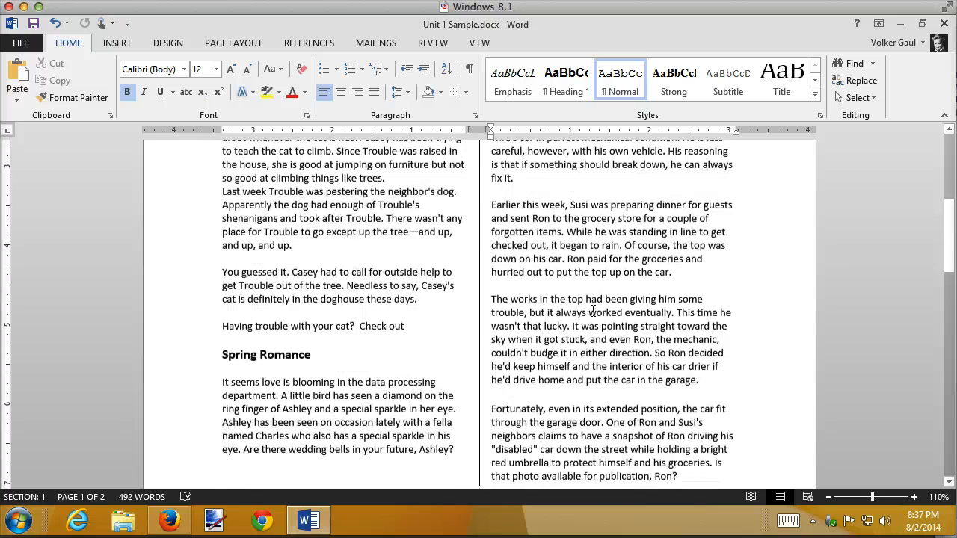
{"action": "scroll", "coordinate": [593, 312], "scroll_direction": "down", "scroll_amount": 6}
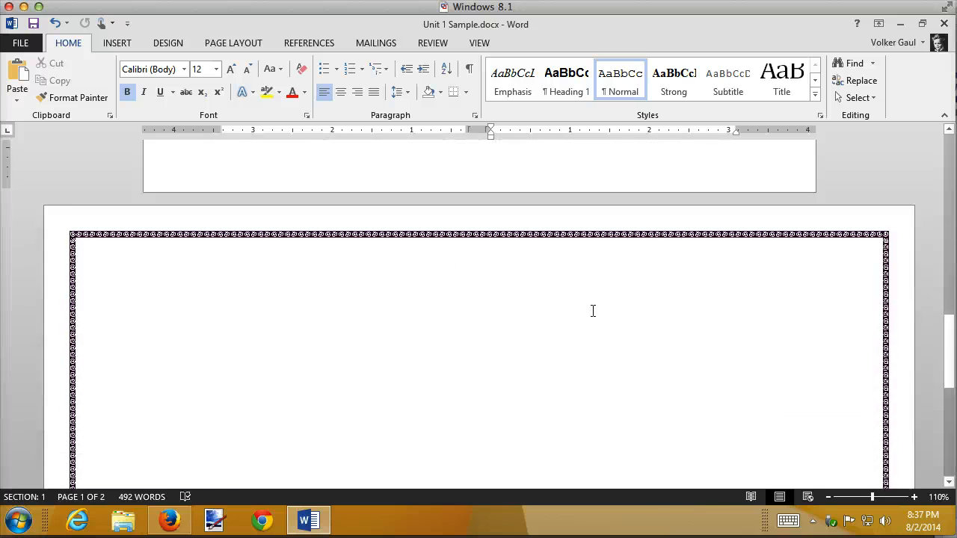
{"action": "left_click", "coordinate": [214, 252]}
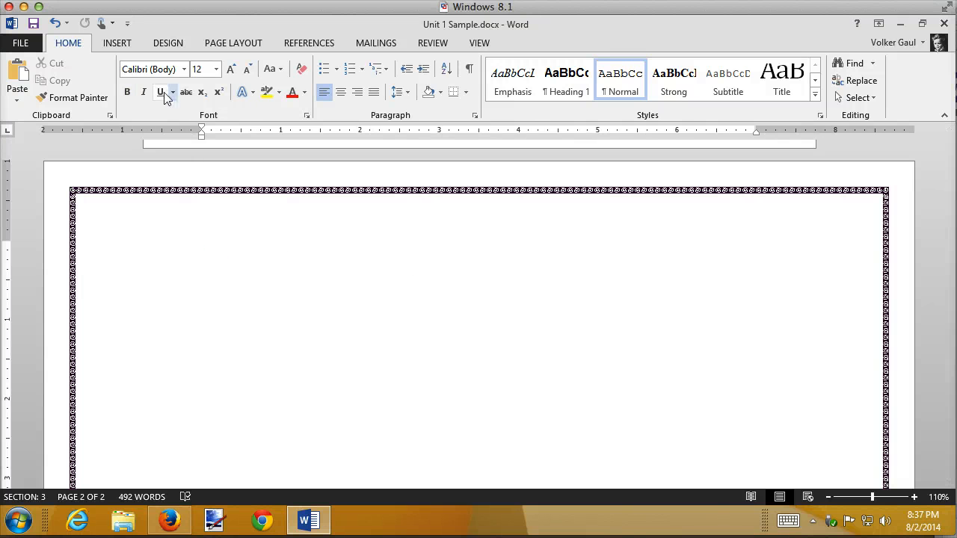
{"action": "left_click", "coordinate": [121, 43]}
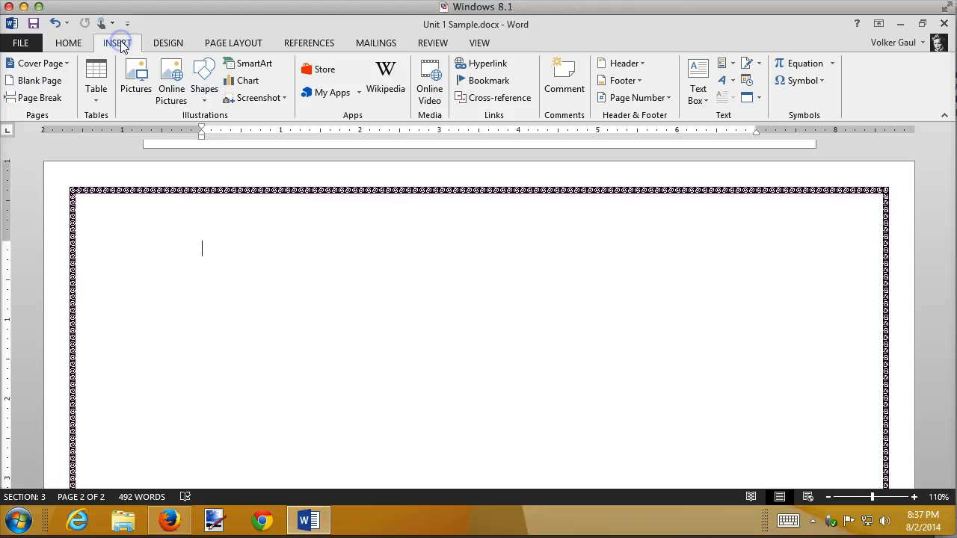
{"action": "left_click", "coordinate": [125, 82]}
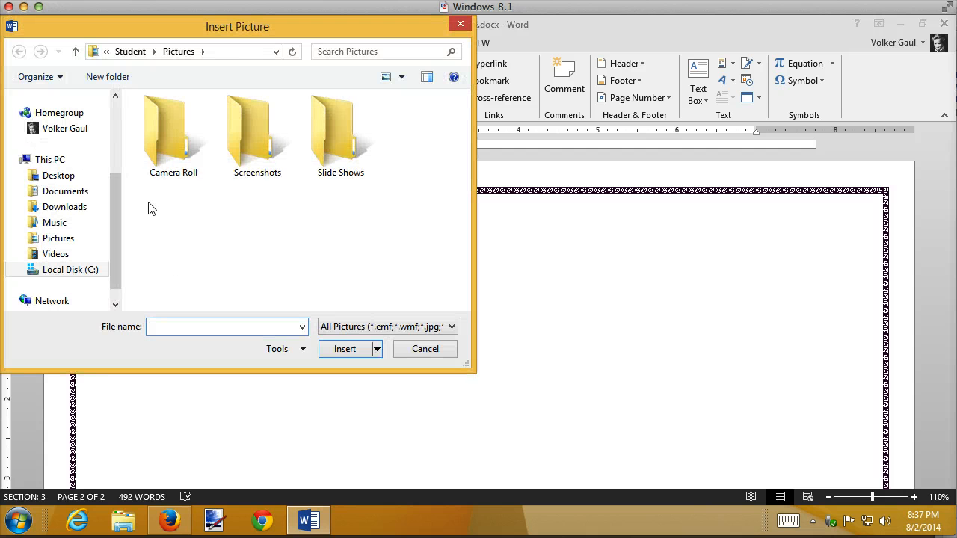
{"action": "left_click", "coordinate": [156, 111]}
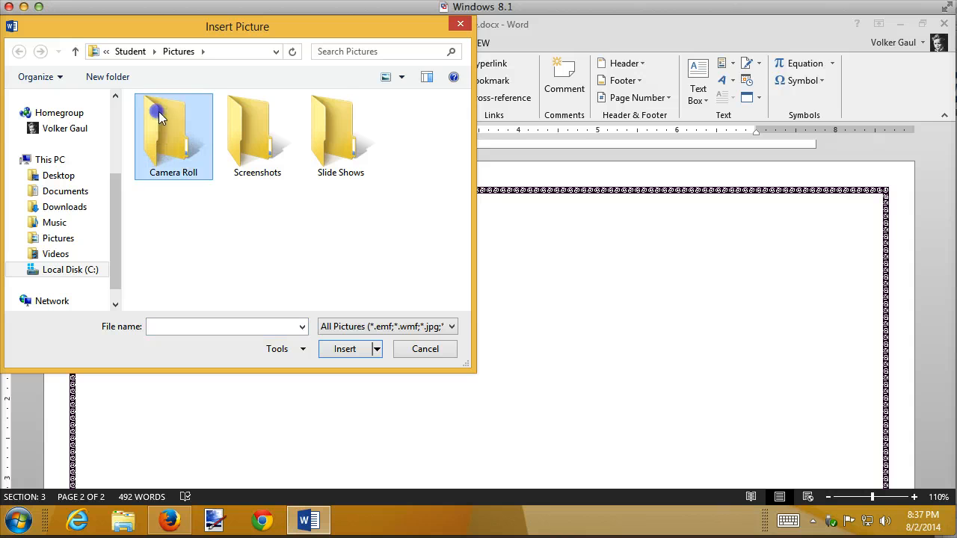
{"action": "double_click", "coordinate": [158, 113]}
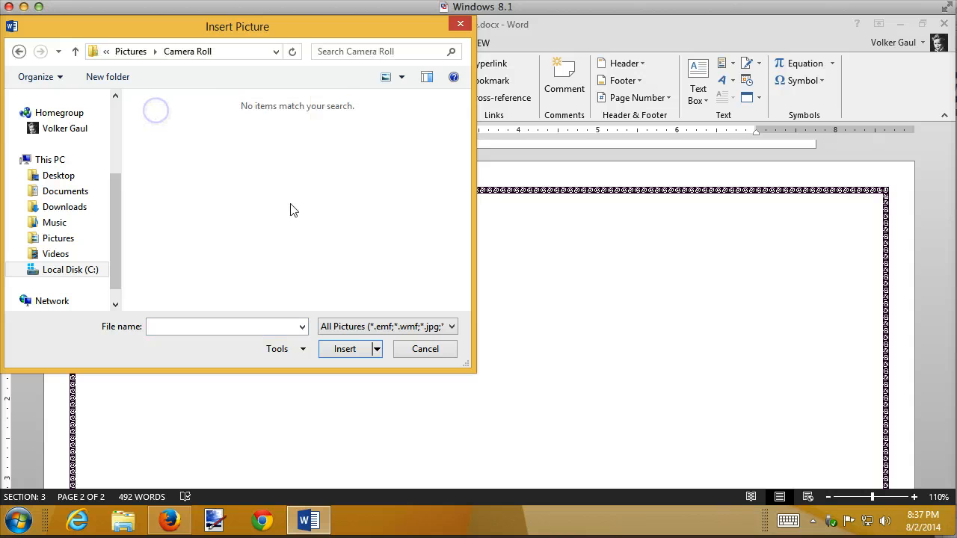
{"action": "left_click", "coordinate": [75, 239]}
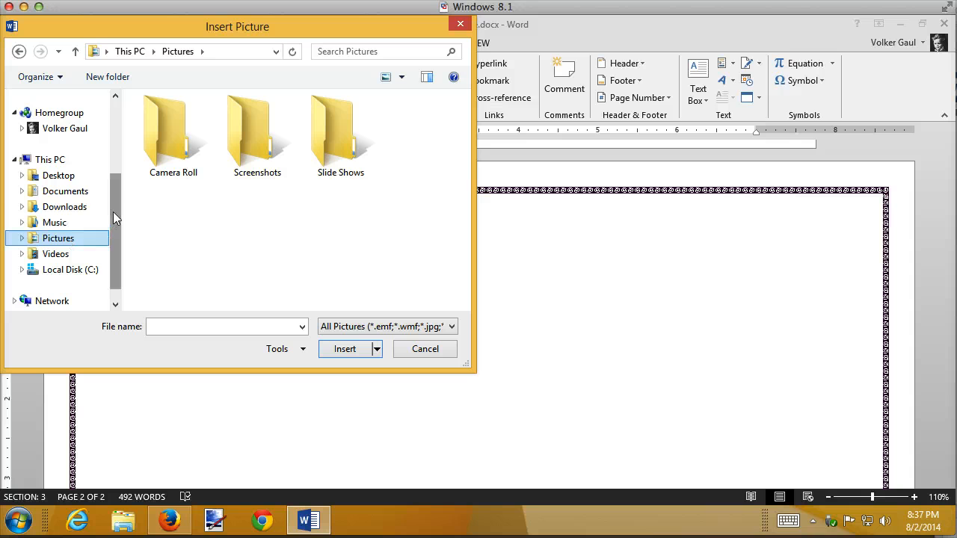
{"action": "left_click_drag", "start_coordinate": [113, 212], "coordinate": [124, 188]}
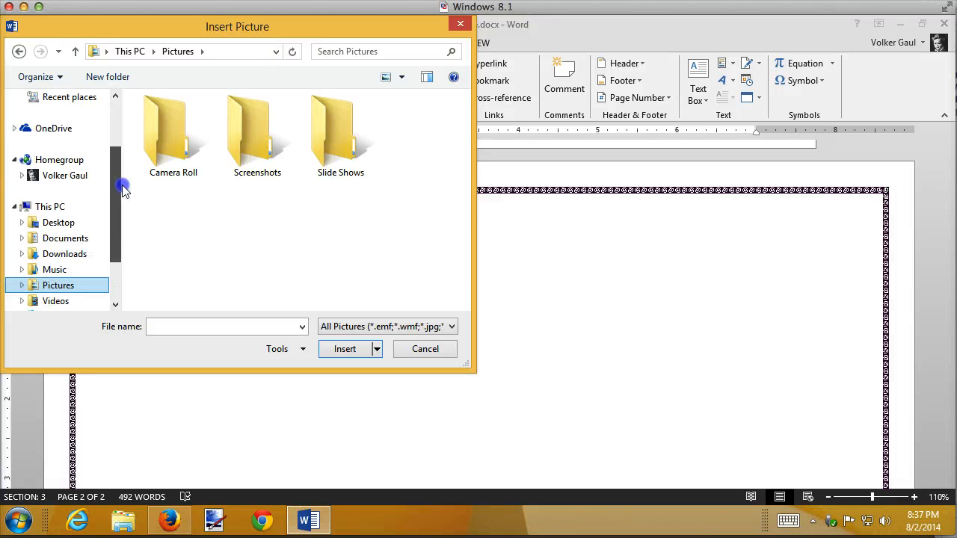
{"action": "left_click_drag", "start_coordinate": [124, 190], "coordinate": [122, 148]}
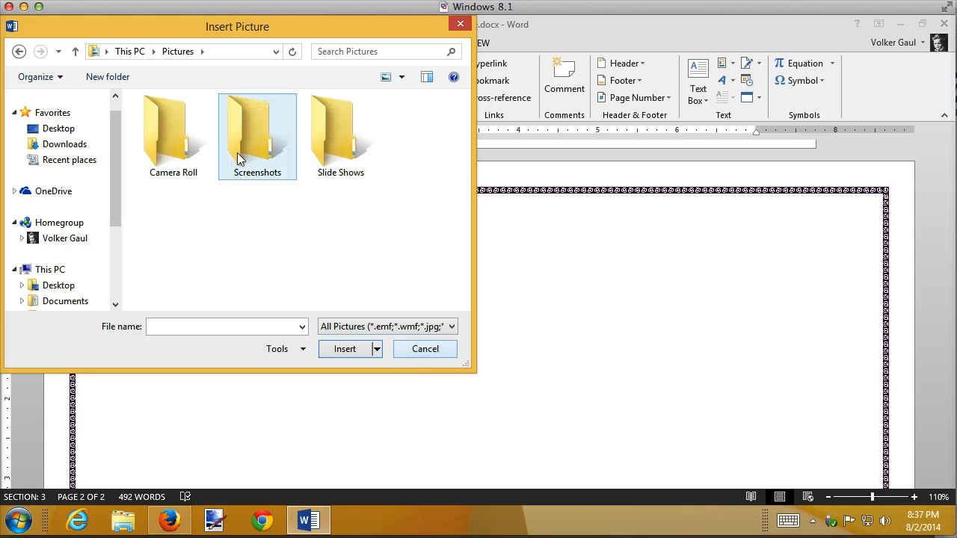
{"action": "left_click", "coordinate": [423, 352]}
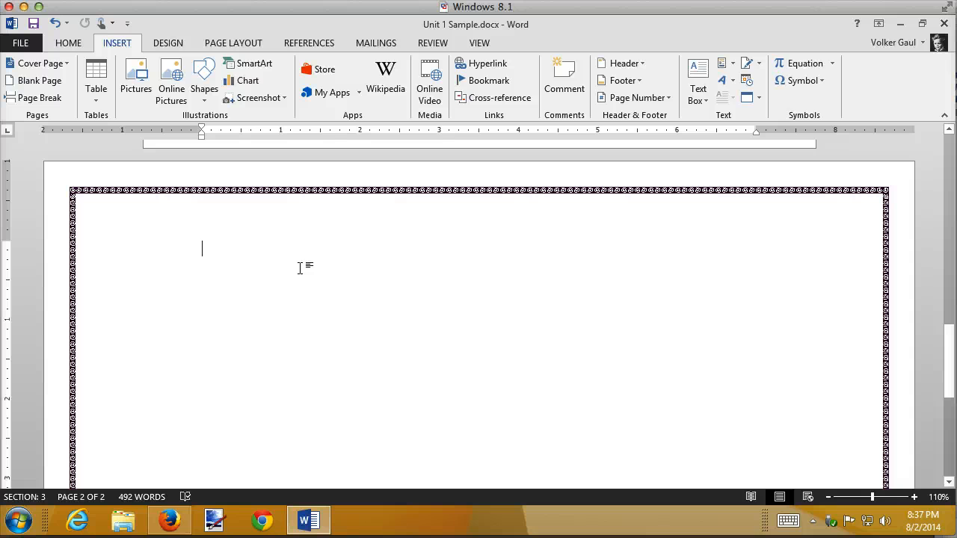
Search the online Office.com Clip Art collection for "cat".
{"action": "left_click", "coordinate": [178, 90]}
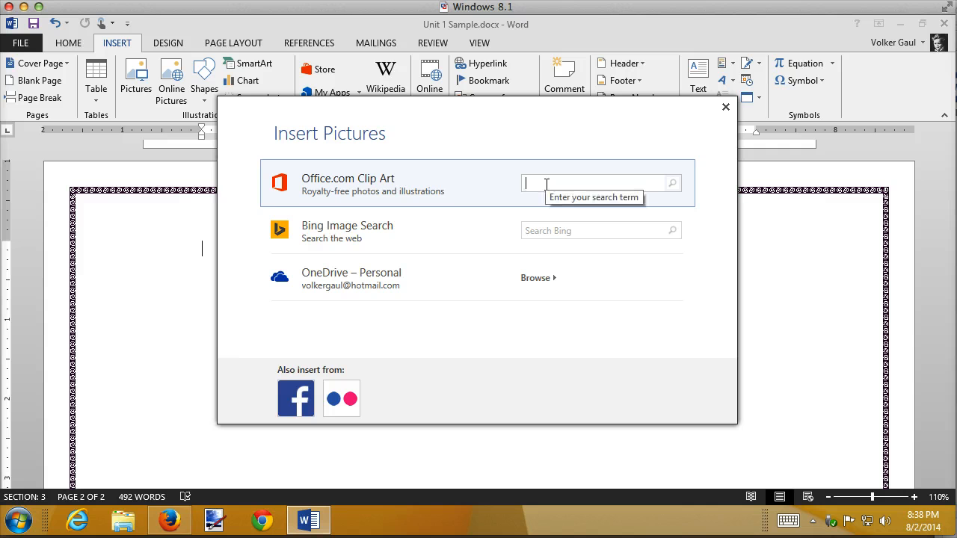
{"action": "type", "text": "cat"}
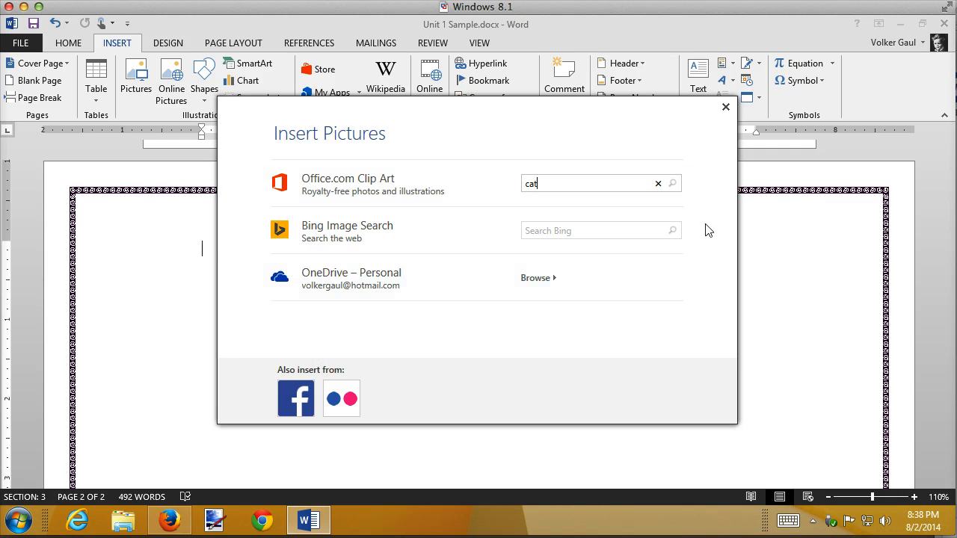
{"action": "key", "text": "Return"}
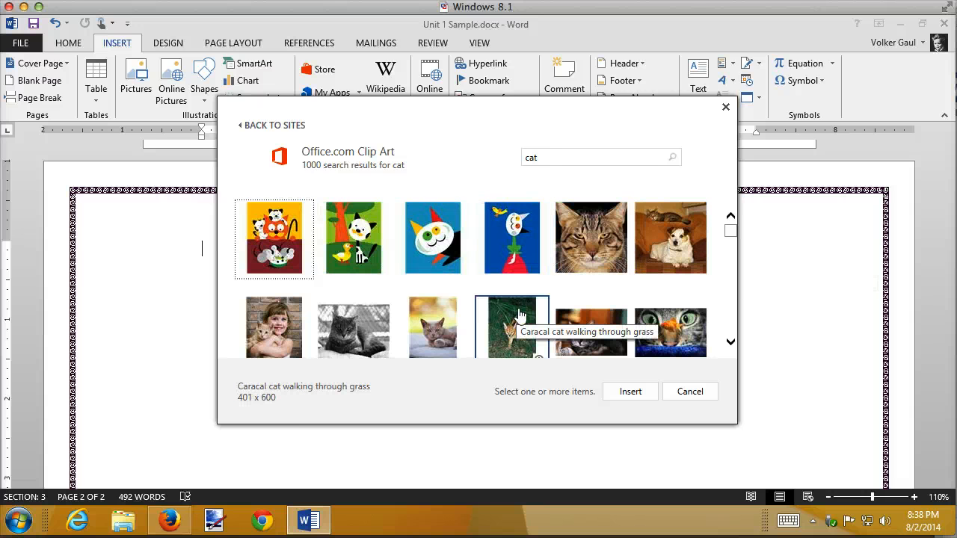
Find the "Kitty cat face cartoon avatar" image among the clip art and insert it on the second page.
{"action": "left_click", "coordinate": [729, 238]}
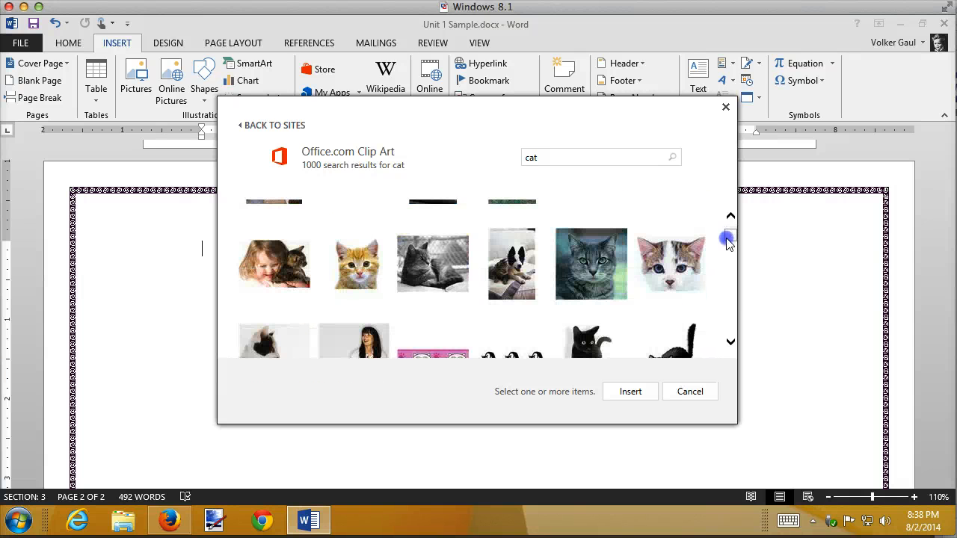
{"action": "left_click", "coordinate": [729, 240]}
{"action": "left_click", "coordinate": [727, 242]}
{"action": "left_click", "coordinate": [728, 246]}
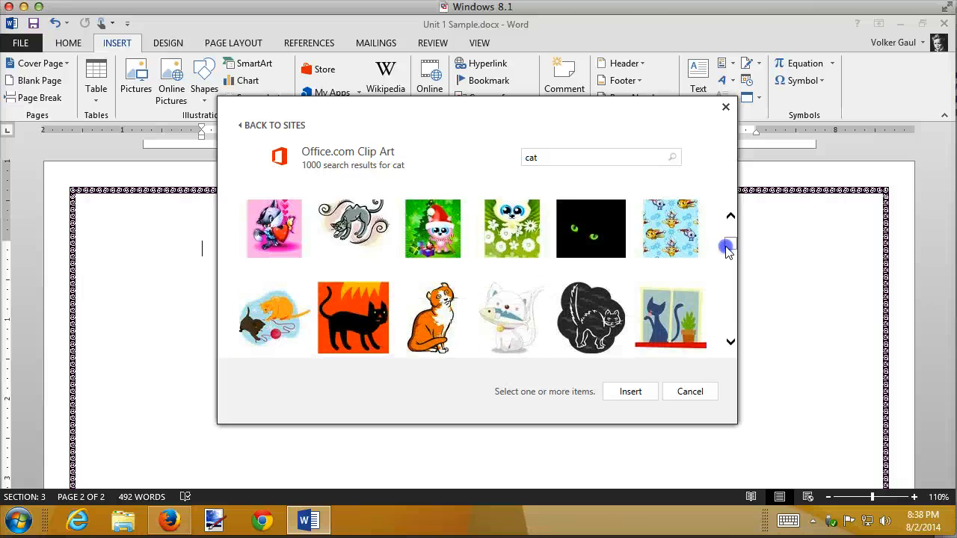
{"action": "left_click", "coordinate": [729, 249]}
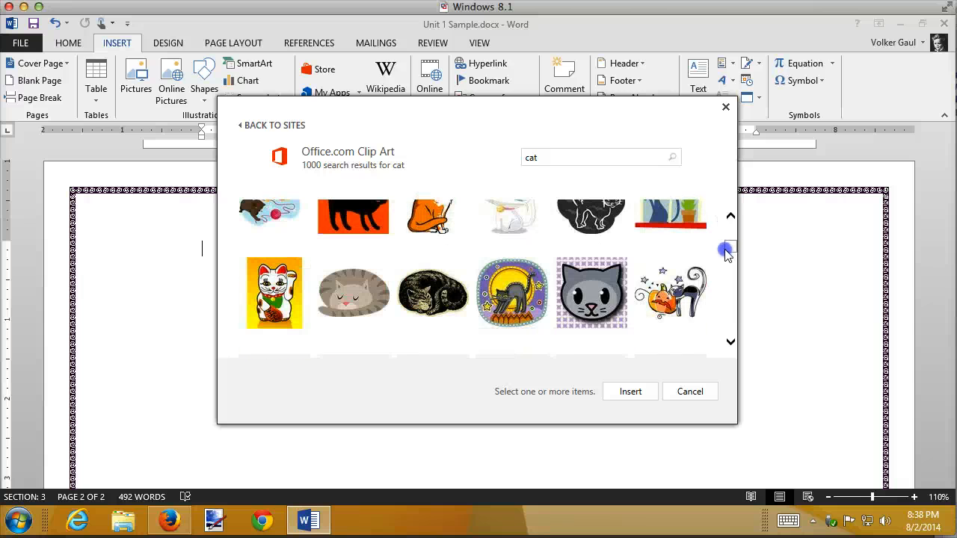
{"action": "left_click", "coordinate": [576, 297]}
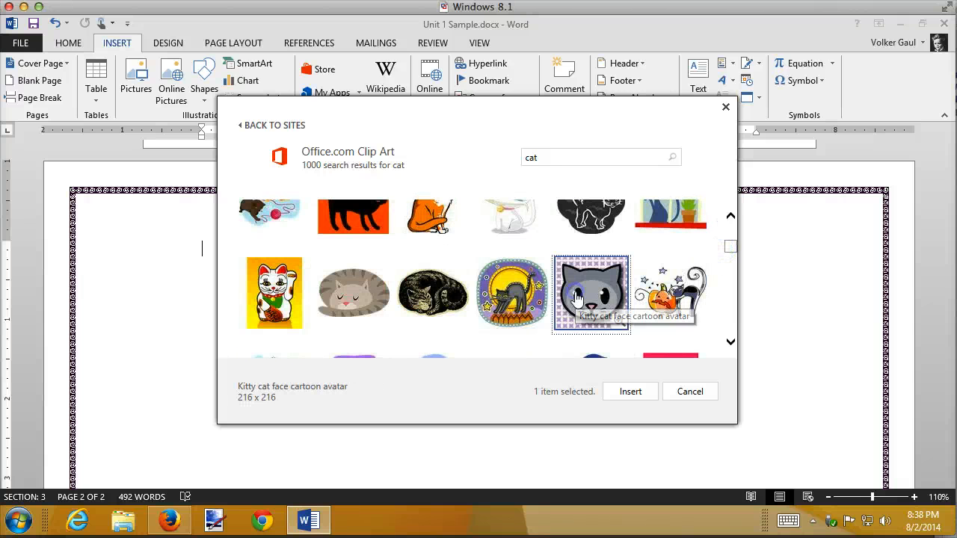
{"action": "left_click", "coordinate": [631, 393]}
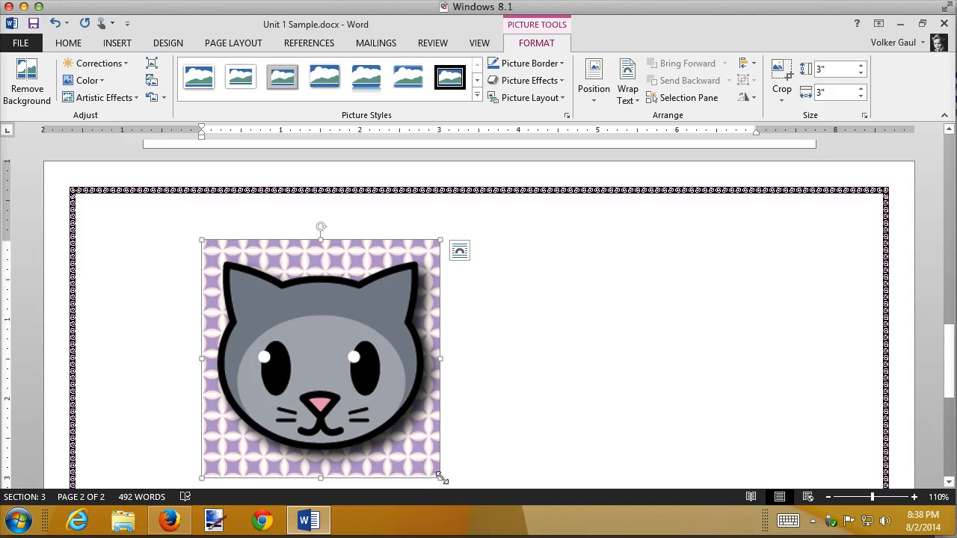
Resize the cat picture proportionally by eye to about 2.95 inches square.
{"action": "left_click_drag", "start_coordinate": [441, 479], "coordinate": [343, 356]}
{"action": "left_click_drag", "start_coordinate": [268, 331], "coordinate": [399, 412]}
{"action": "left_click_drag", "start_coordinate": [323, 357], "coordinate": [436, 417]}
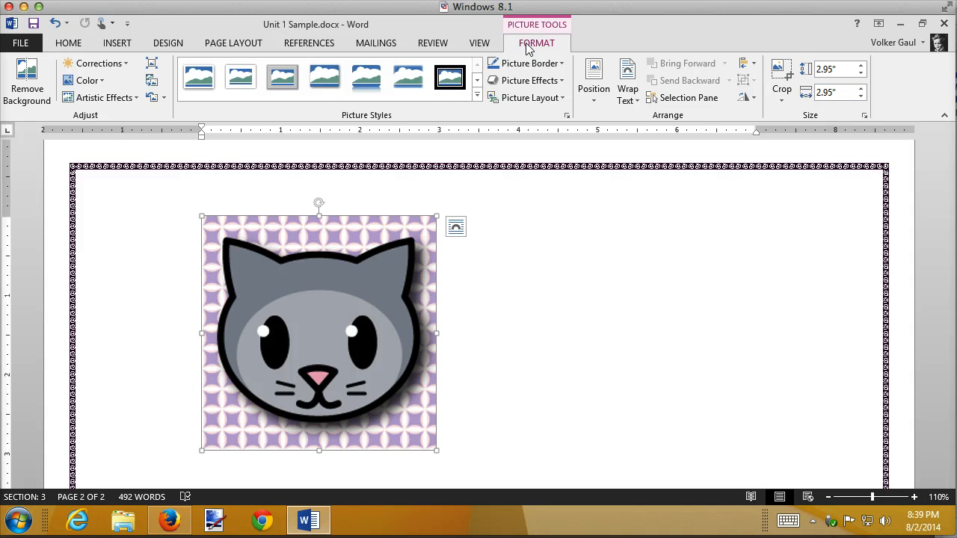
Set the cat picture's width to exactly 2 inches and check its advanced size and aspect ratio options.
{"action": "left_click", "coordinate": [850, 91]}
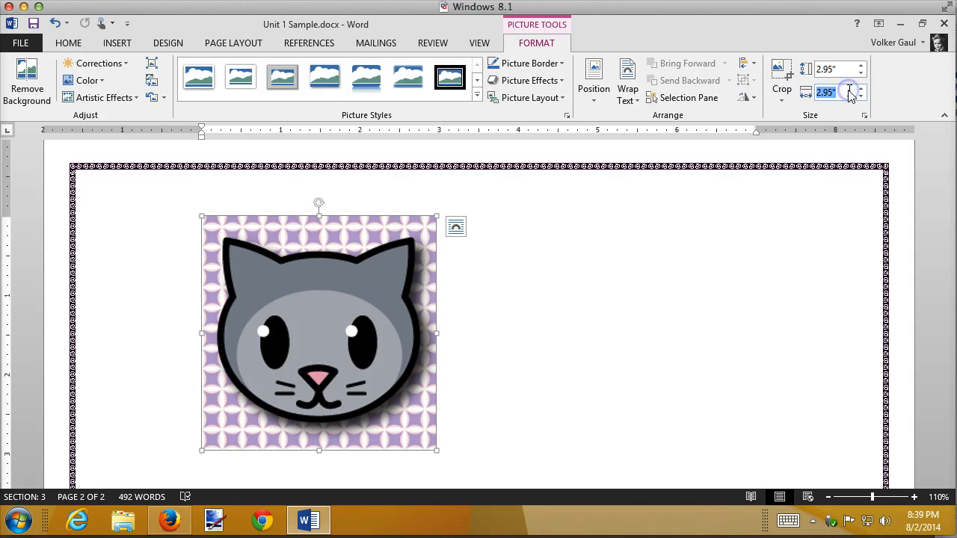
{"action": "type", "text": "2"}
{"action": "key", "text": "Return"}
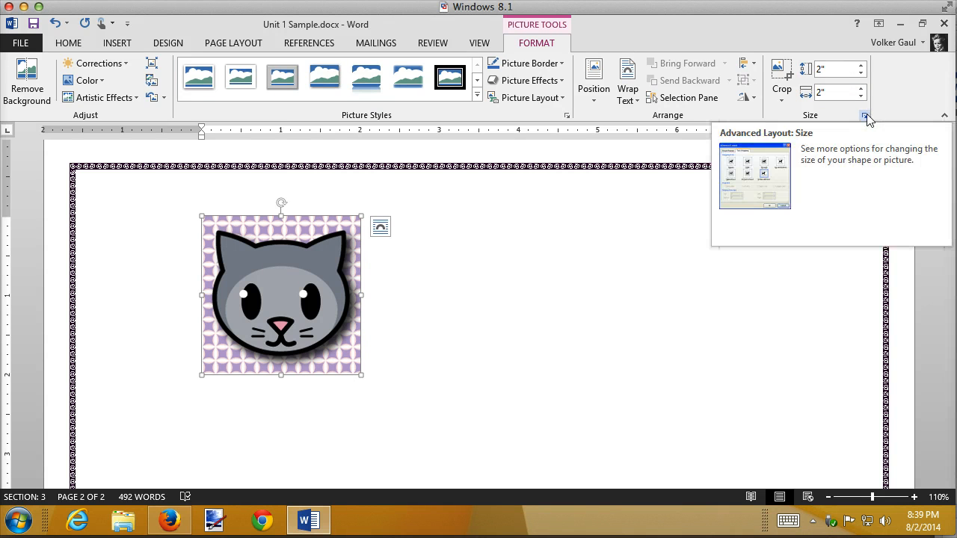
{"action": "left_click", "coordinate": [866, 116]}
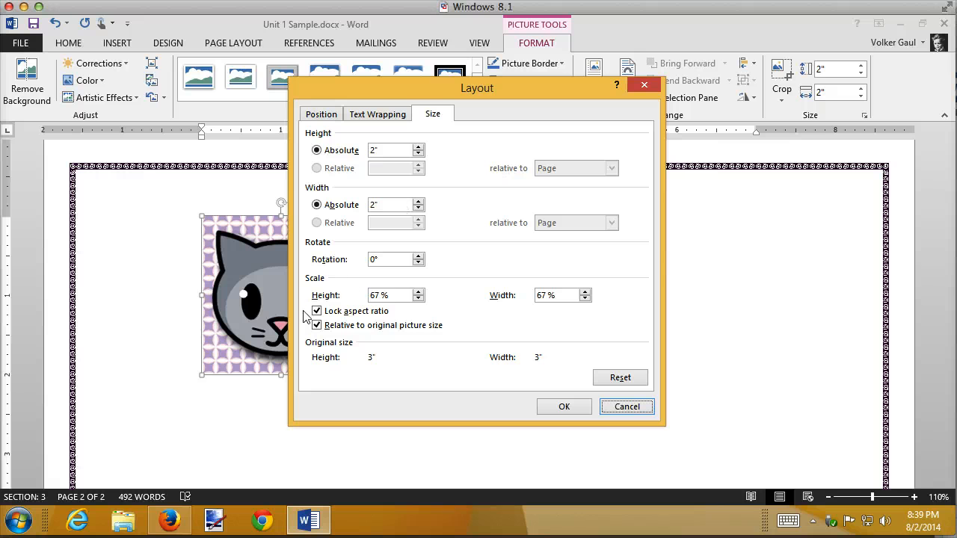
{"action": "left_click", "coordinate": [633, 408]}
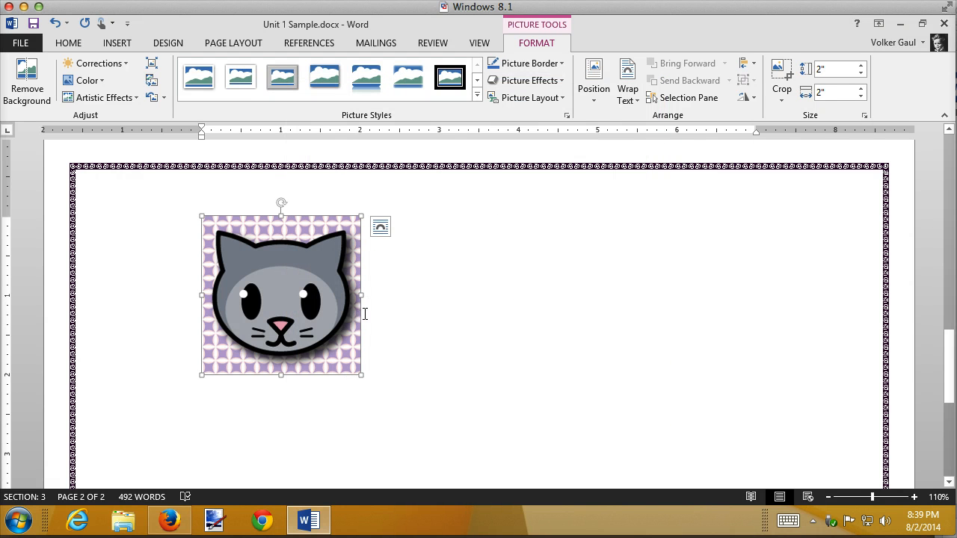
Try squeezing only the cat picture's width to about 0.62 inches, and undo that distortion.
{"action": "left_click_drag", "start_coordinate": [362, 295], "coordinate": [252, 294]}
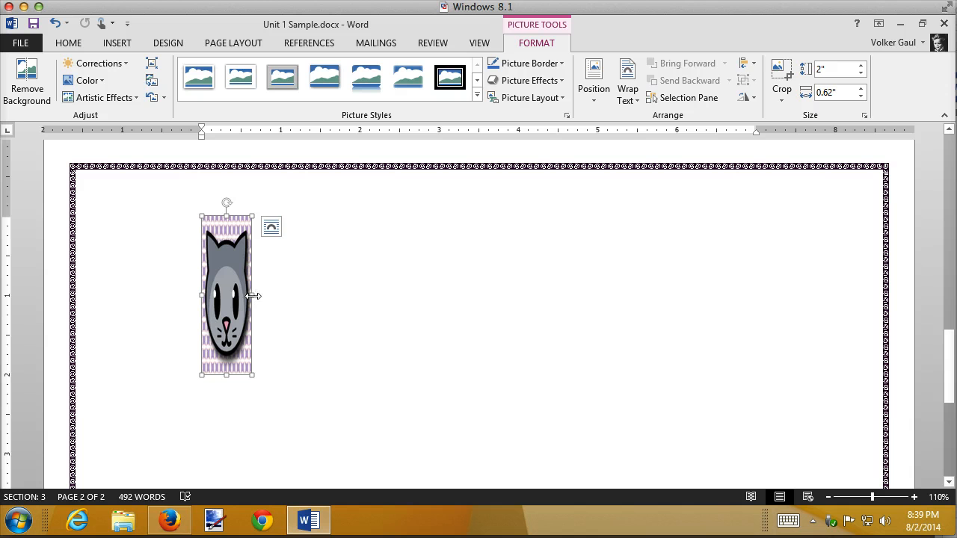
{"action": "key", "text": "ctrl+z"}
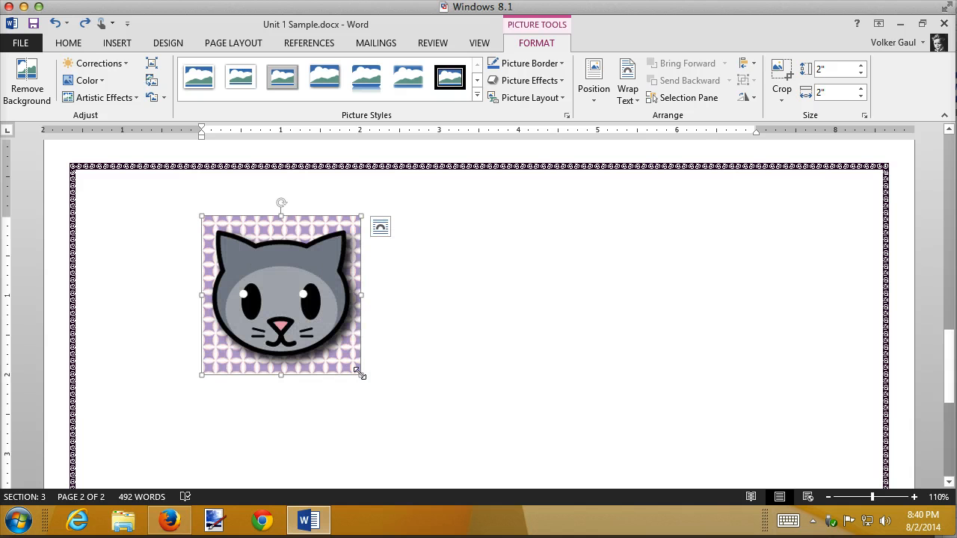
Shrink the cat picture proportionally to about 1.23 inches square.
{"action": "left_click_drag", "start_coordinate": [359, 374], "coordinate": [331, 347]}
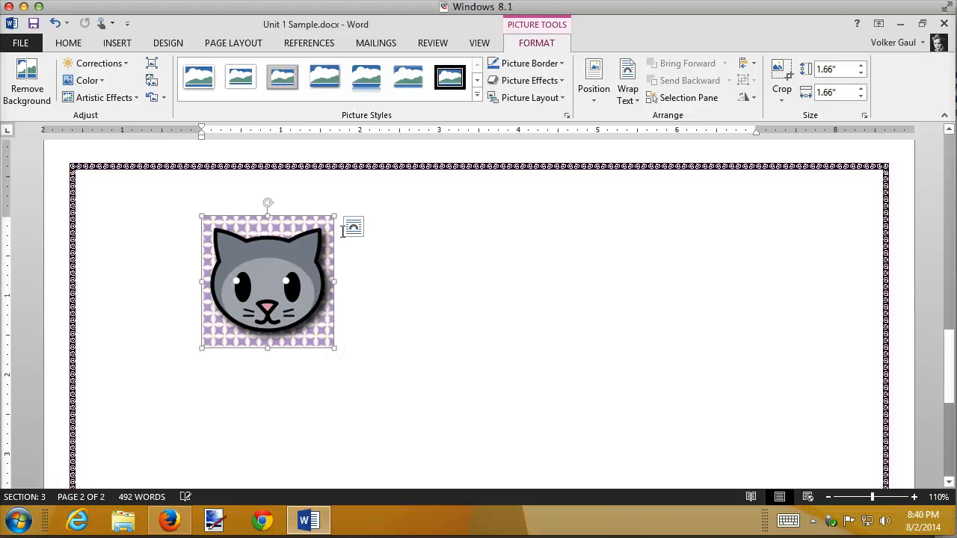
{"action": "left_click_drag", "start_coordinate": [333, 217], "coordinate": [291, 250]}
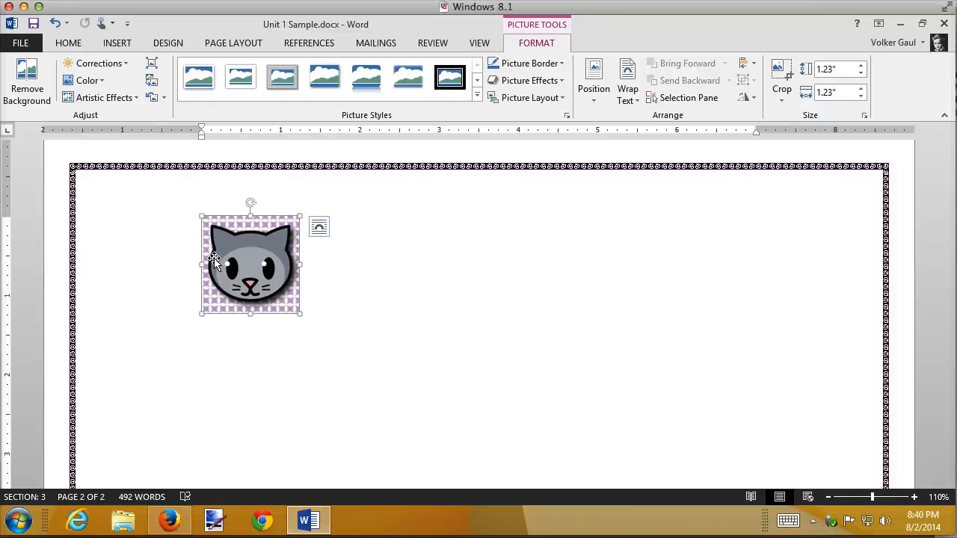
Change the cat picture's layout from in line with text to Tight text wrapping.
{"action": "left_click", "coordinate": [318, 234]}
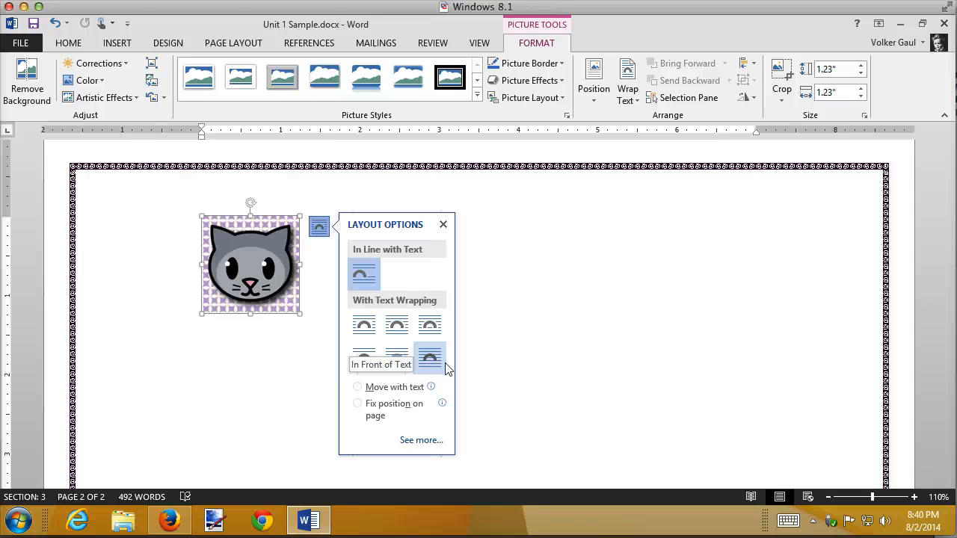
{"action": "left_click", "coordinate": [396, 329]}
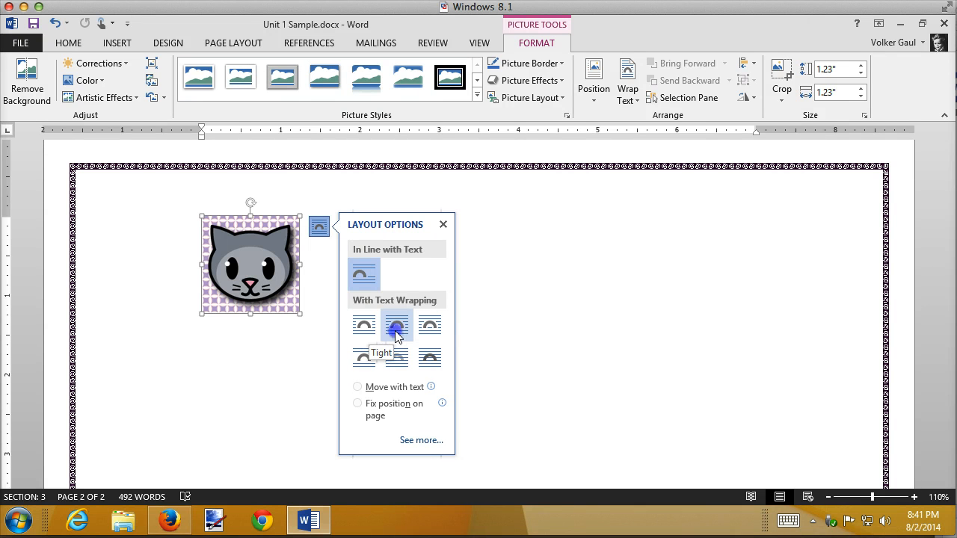
{"action": "left_click", "coordinate": [289, 366]}
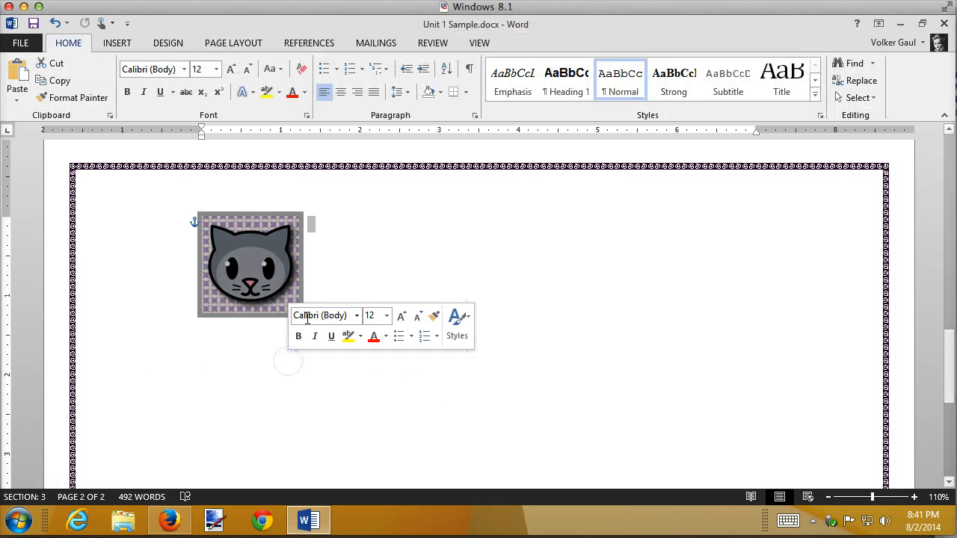
Move the cat picture to the middle of page 2 and enlarge it proportionally to about 1.9 inches square.
{"action": "left_click", "coordinate": [270, 222]}
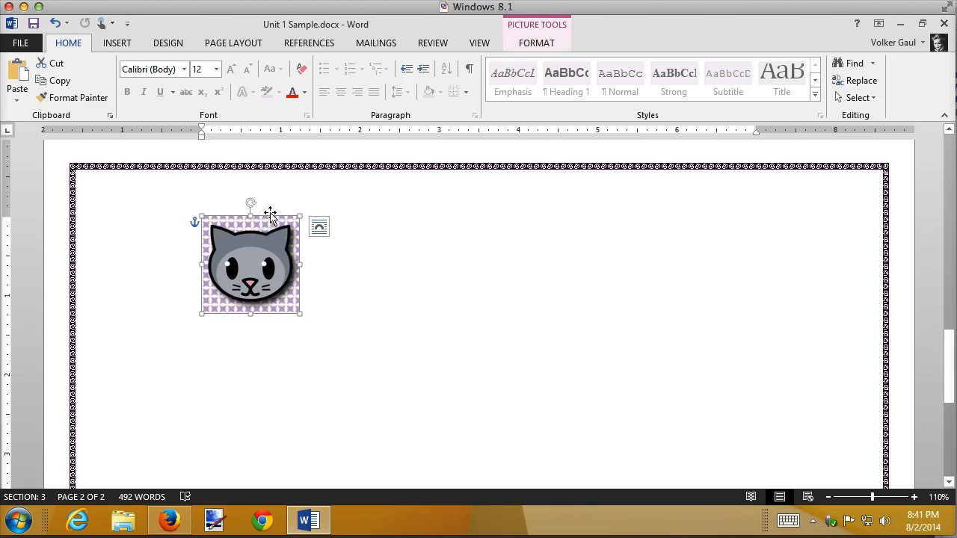
{"action": "left_click_drag", "start_coordinate": [271, 223], "coordinate": [522, 281]}
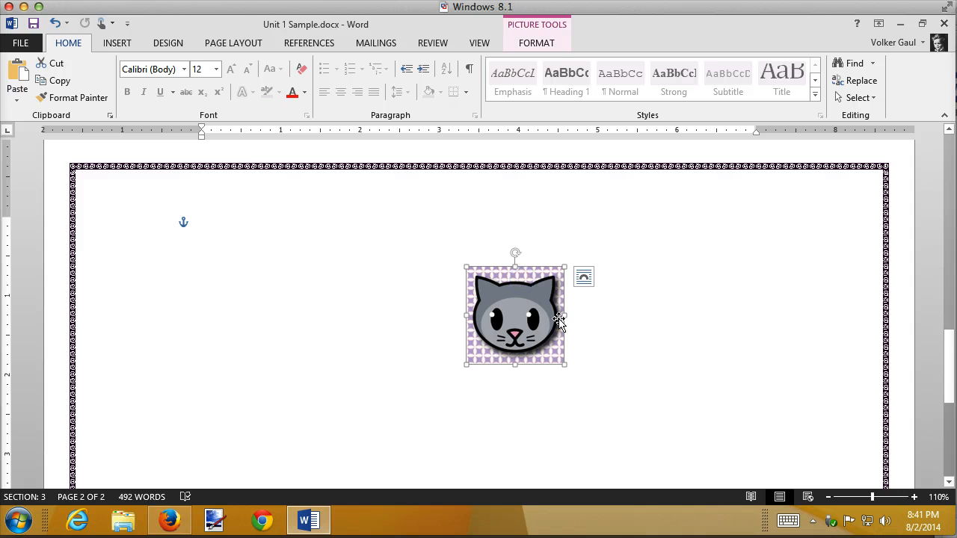
{"action": "left_click_drag", "start_coordinate": [566, 364], "coordinate": [619, 403]}
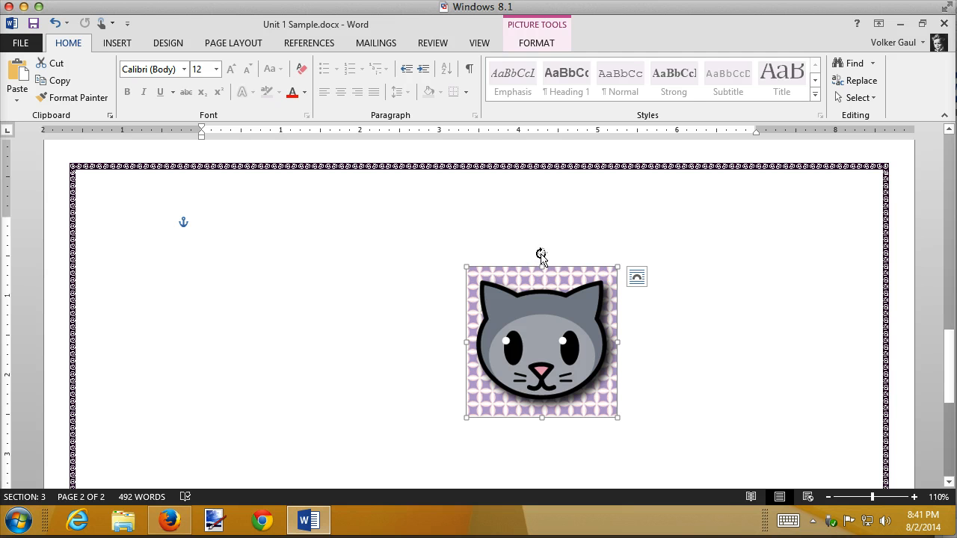
Rotate the cat picture freehand to a slight clockwise tilt and view the preset rotate and flip options.
{"action": "left_click_drag", "start_coordinate": [541, 255], "coordinate": [569, 342]}
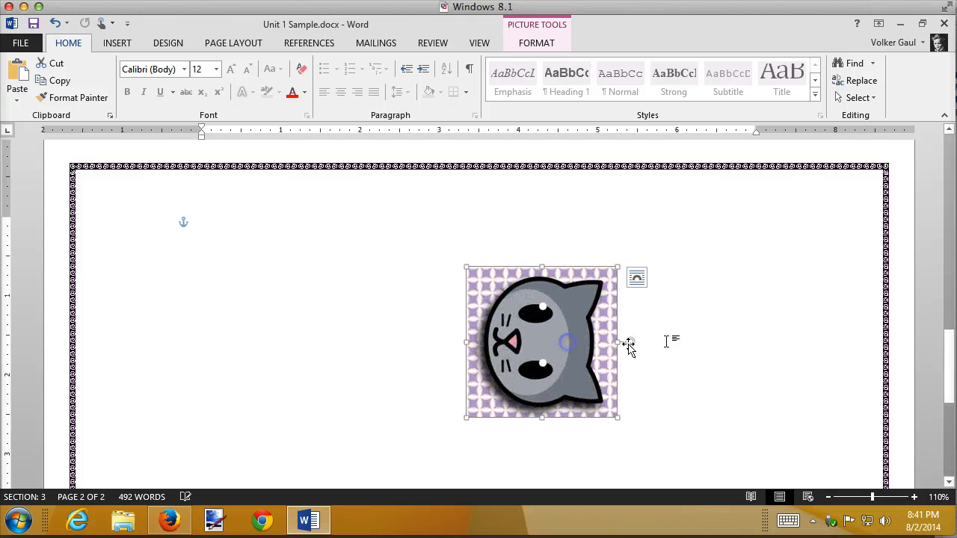
{"action": "left_click_drag", "start_coordinate": [631, 342], "coordinate": [573, 278]}
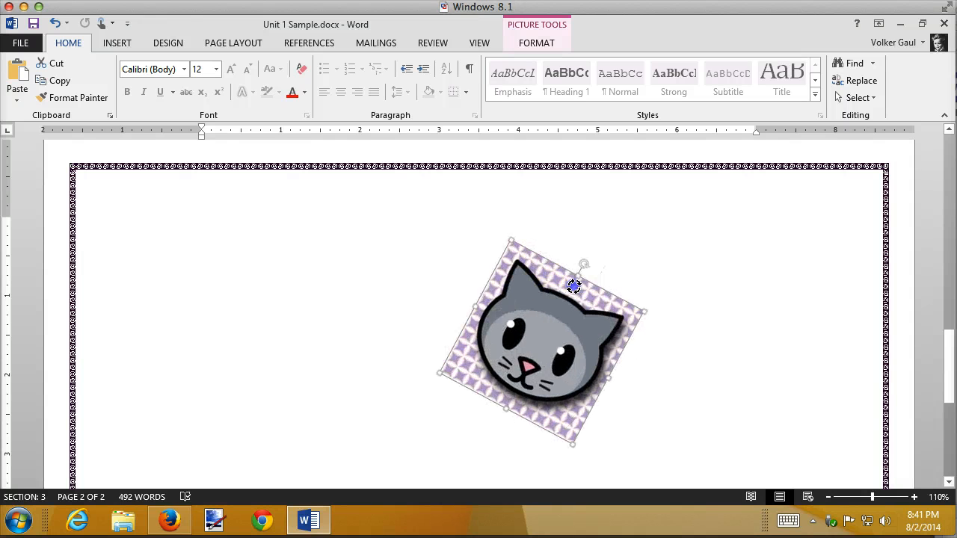
{"action": "left_click", "coordinate": [547, 43]}
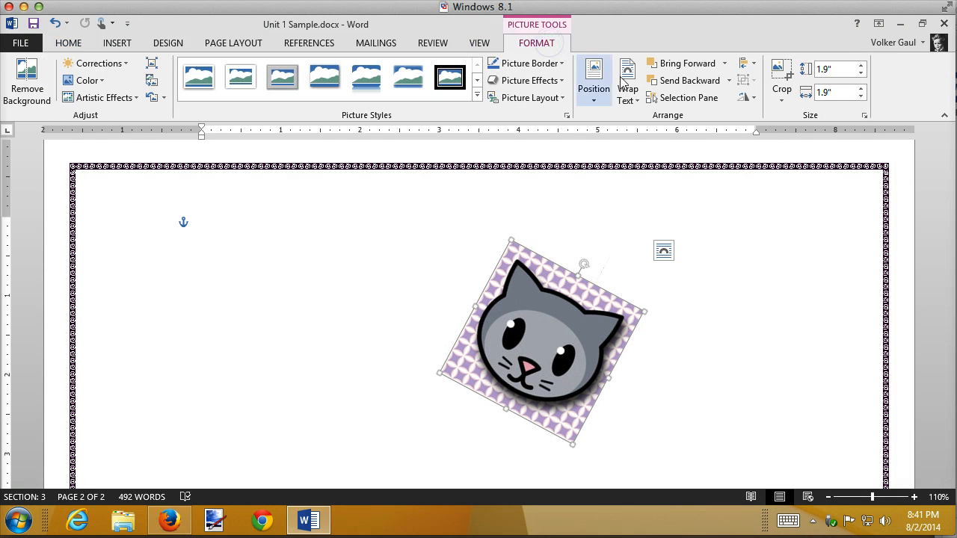
{"action": "left_click", "coordinate": [748, 98]}
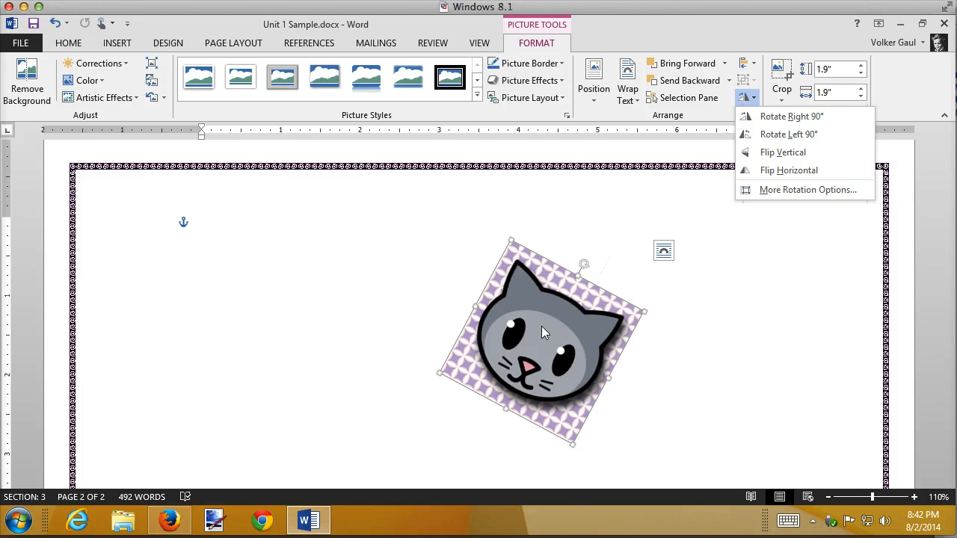
Reset the cat picture and its size, and align it with the page centre and the top margin.
{"action": "left_click", "coordinate": [154, 99]}
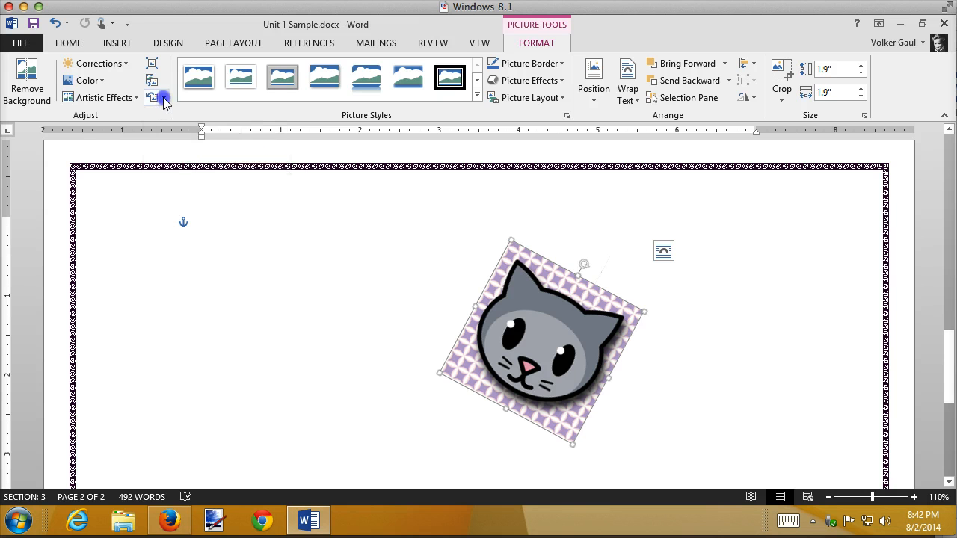
{"action": "left_click", "coordinate": [162, 97]}
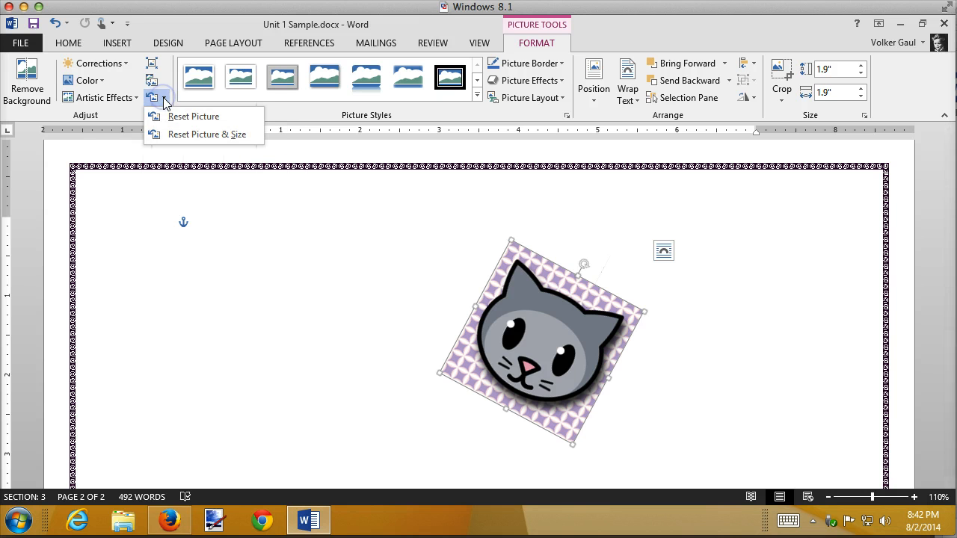
{"action": "left_click", "coordinate": [179, 134]}
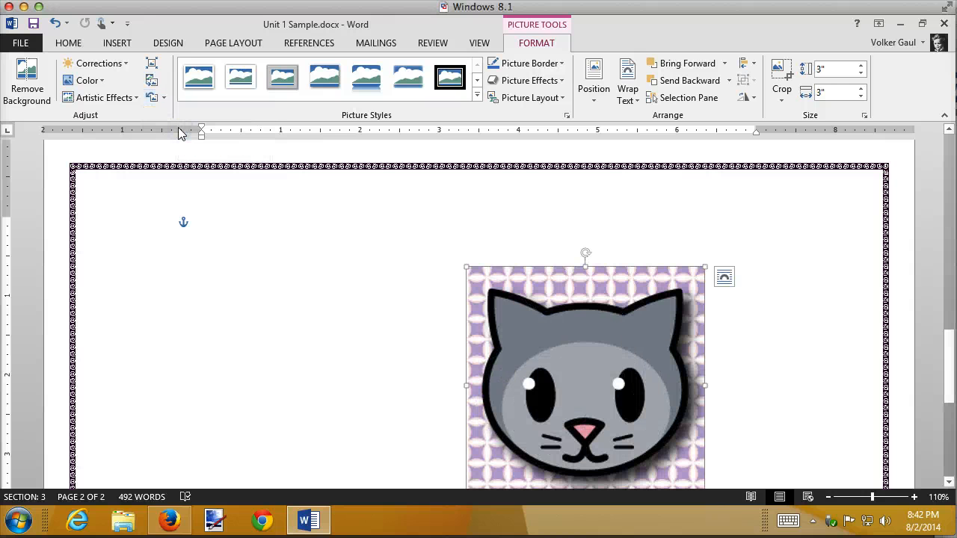
{"action": "left_click_drag", "start_coordinate": [570, 281], "coordinate": [502, 246]}
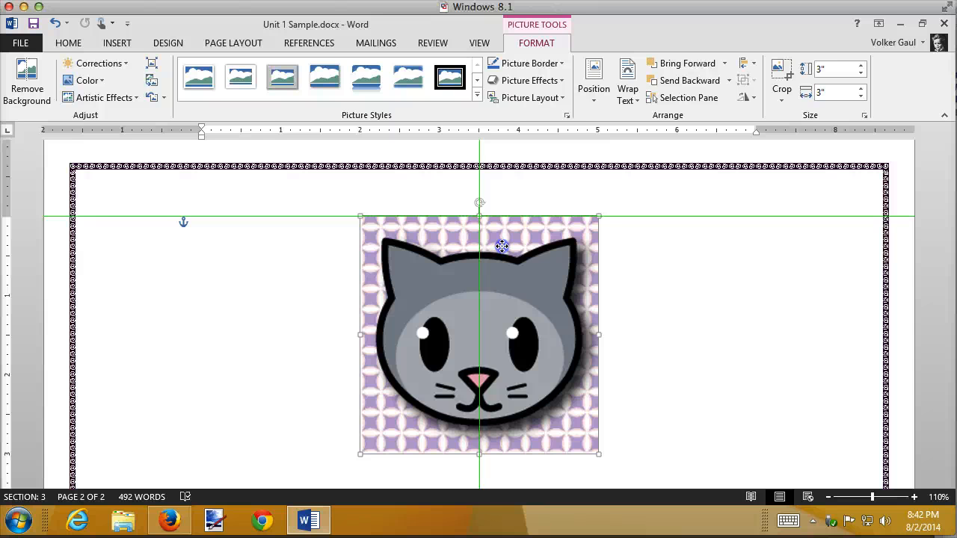
{"action": "left_click_drag", "start_coordinate": [502, 246], "coordinate": [500, 246]}
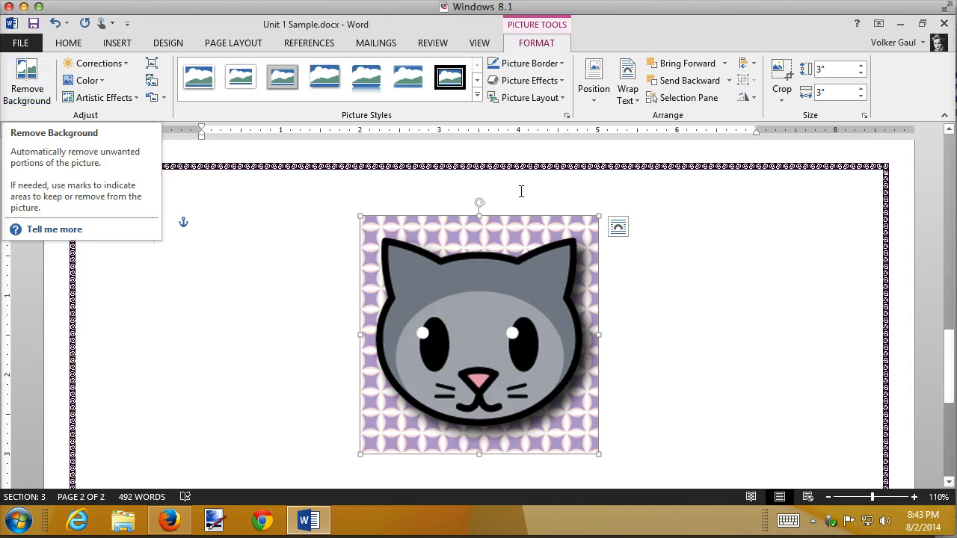
Remove the cat picture's patterned background, extending the kept area to the full image and marking both white eye highlights to keep.
{"action": "left_click", "coordinate": [26, 78]}
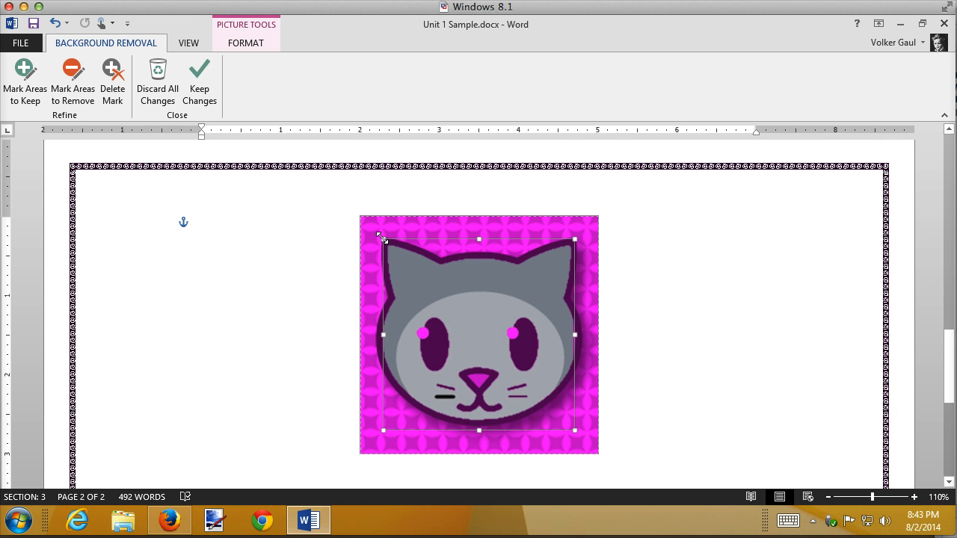
{"action": "left_click_drag", "start_coordinate": [384, 238], "coordinate": [357, 215]}
{"action": "left_click_drag", "start_coordinate": [572, 432], "coordinate": [599, 454]}
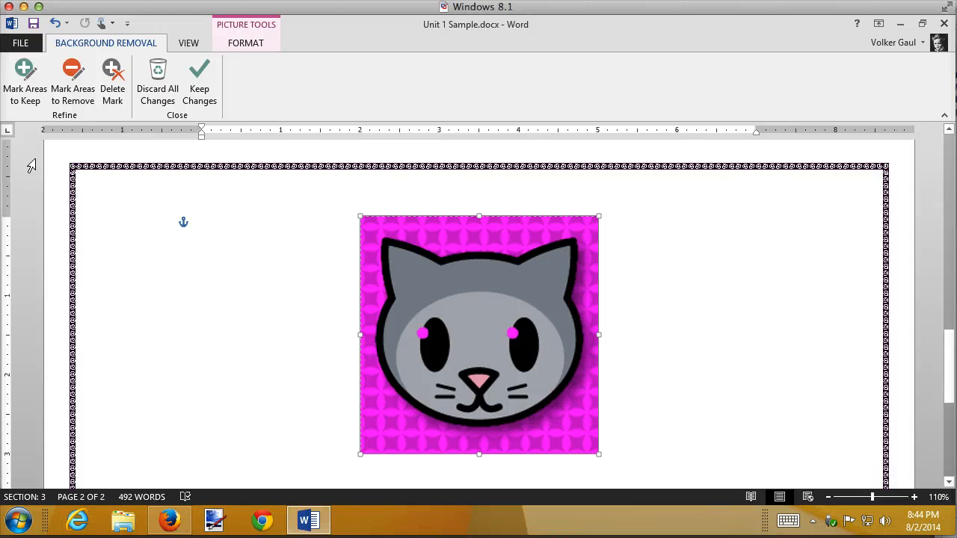
{"action": "left_click", "coordinate": [30, 80]}
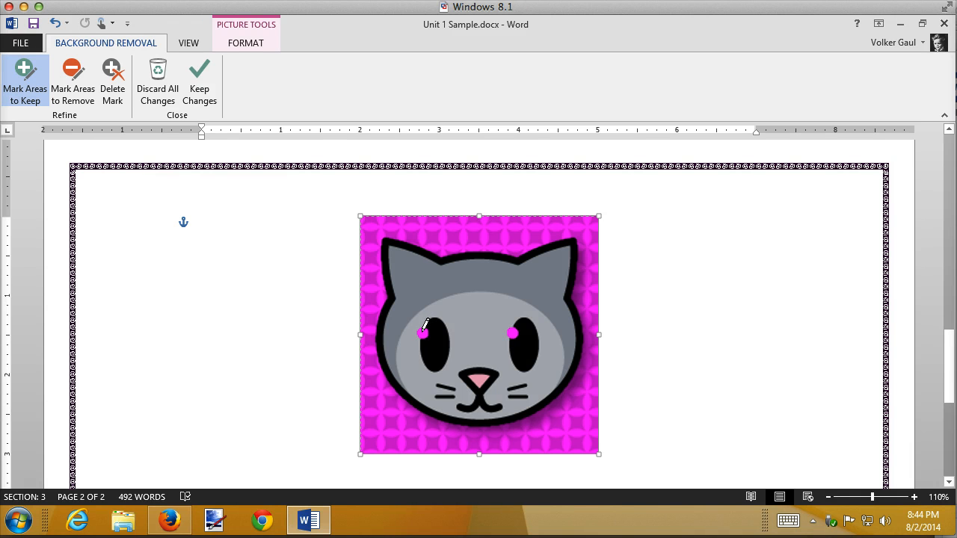
{"action": "left_click", "coordinate": [423, 331]}
{"action": "left_click", "coordinate": [513, 334]}
{"action": "left_click", "coordinate": [199, 78]}
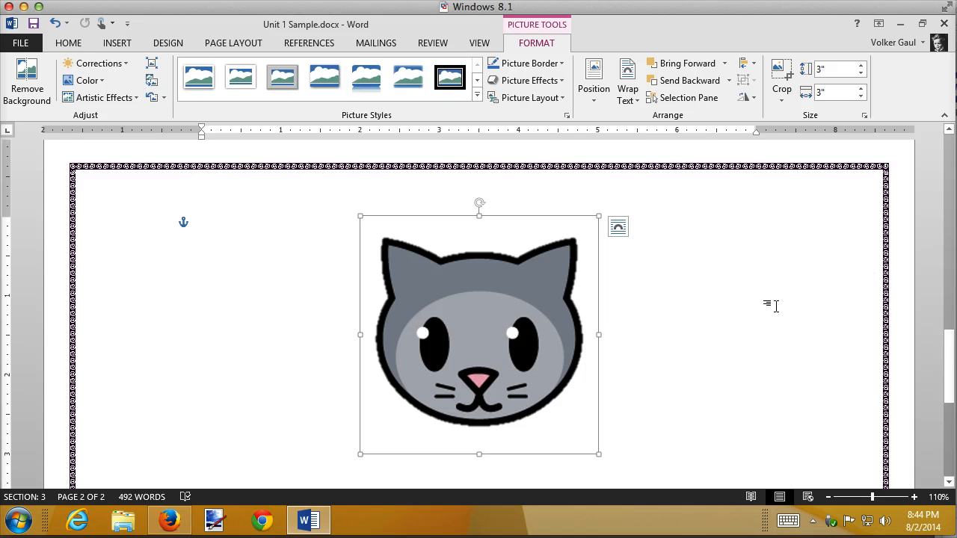
Set the cat picture's width to 1 inch with its proportions kept.
{"action": "double_click", "coordinate": [834, 91]}
{"action": "type", "text": "1"}
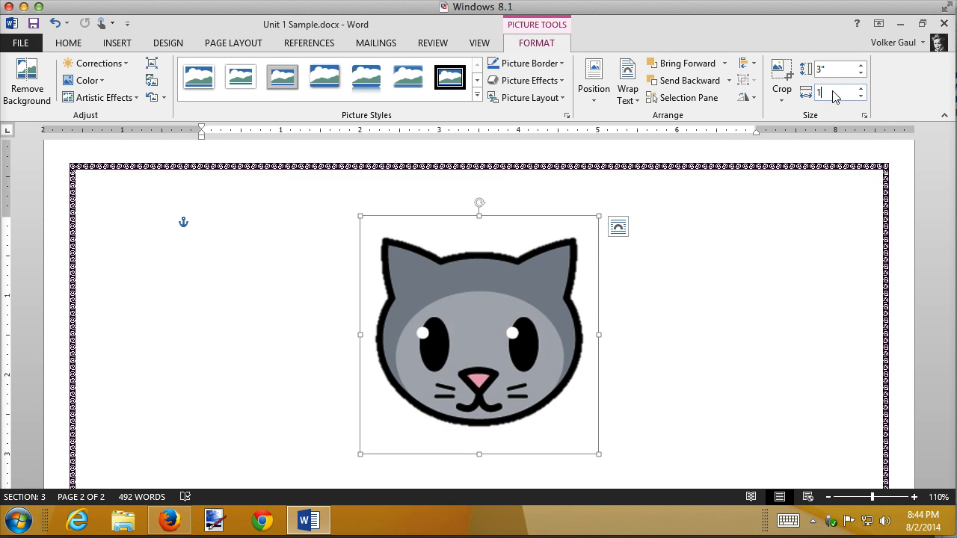
{"action": "key", "text": "Return"}
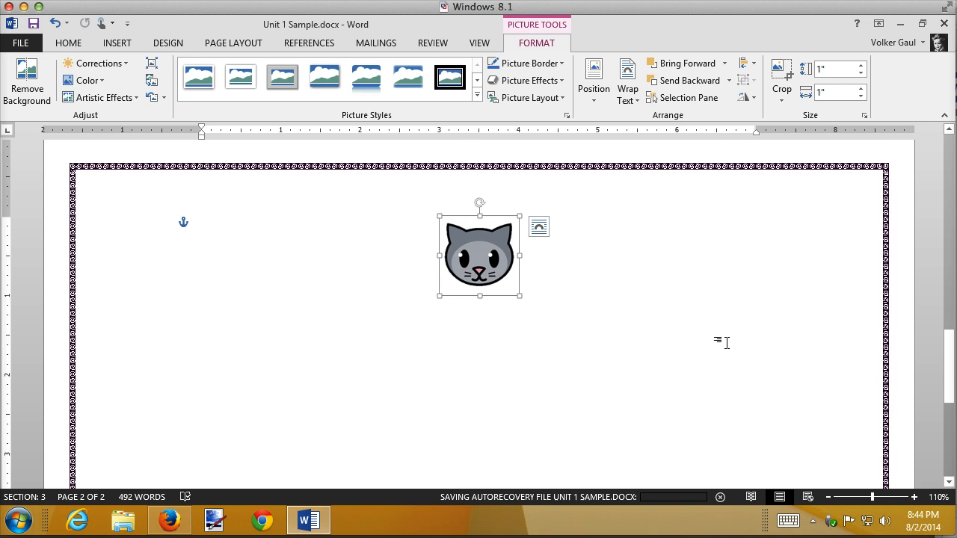
Try to move the cat picture from page 2 up to the preceding page.
{"action": "scroll", "coordinate": [722, 343], "scroll_direction": "down", "scroll_amount": 2}
{"action": "scroll", "coordinate": [722, 342], "scroll_direction": "up", "scroll_amount": 5}
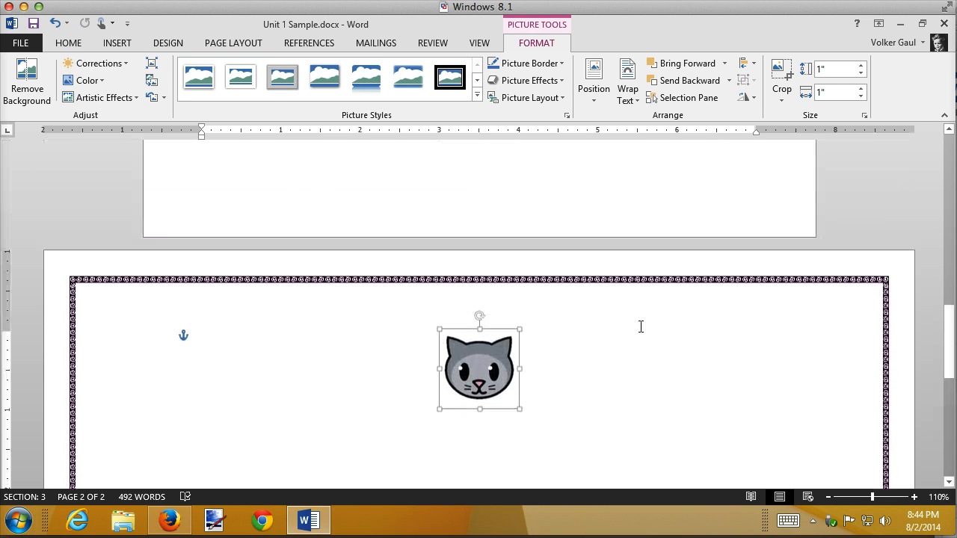
{"action": "left_click_drag", "start_coordinate": [503, 339], "coordinate": [537, 132]}
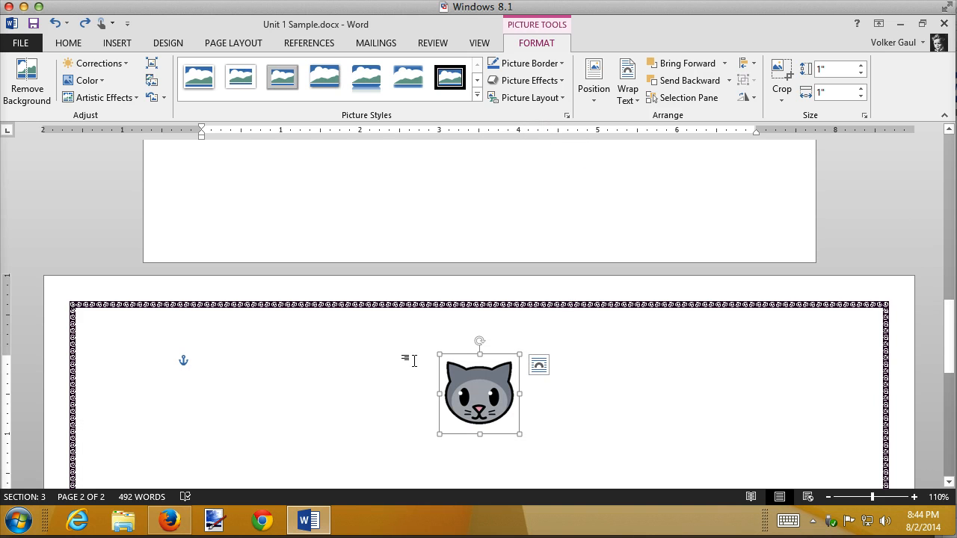
{"action": "left_click_drag", "start_coordinate": [498, 355], "coordinate": [549, 116]}
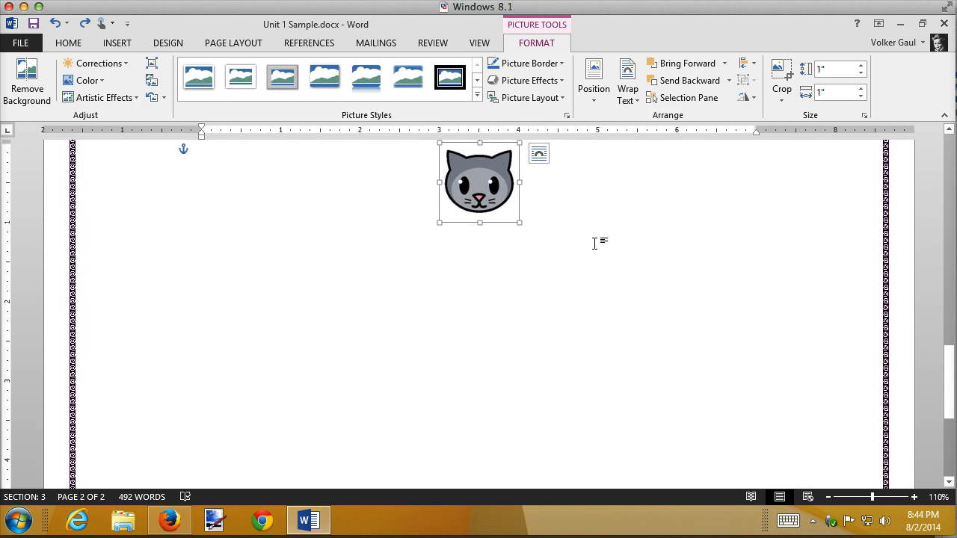
{"action": "scroll", "coordinate": [593, 249], "scroll_direction": "up", "scroll_amount": 3}
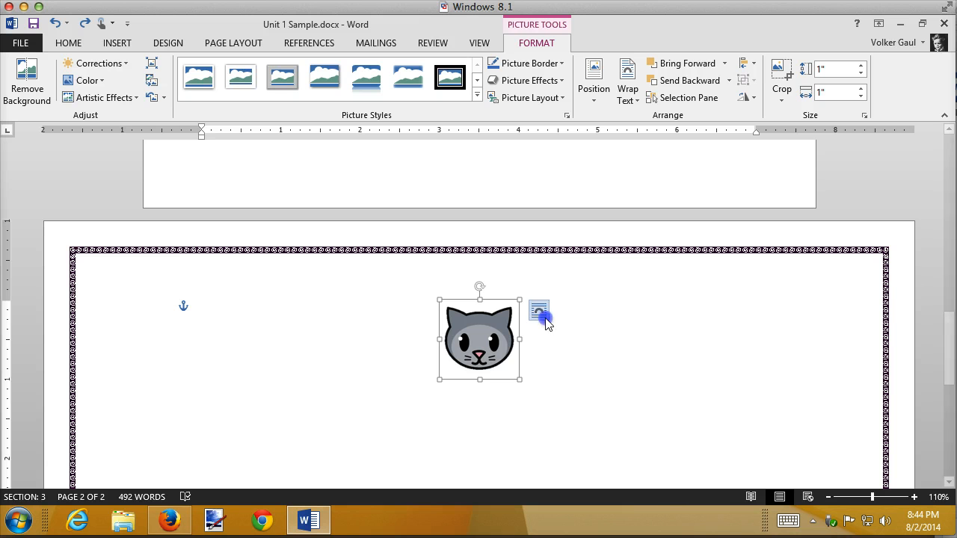
Change the cat picture's layout option from moving with text to Fix position on page.
{"action": "left_click", "coordinate": [542, 314]}
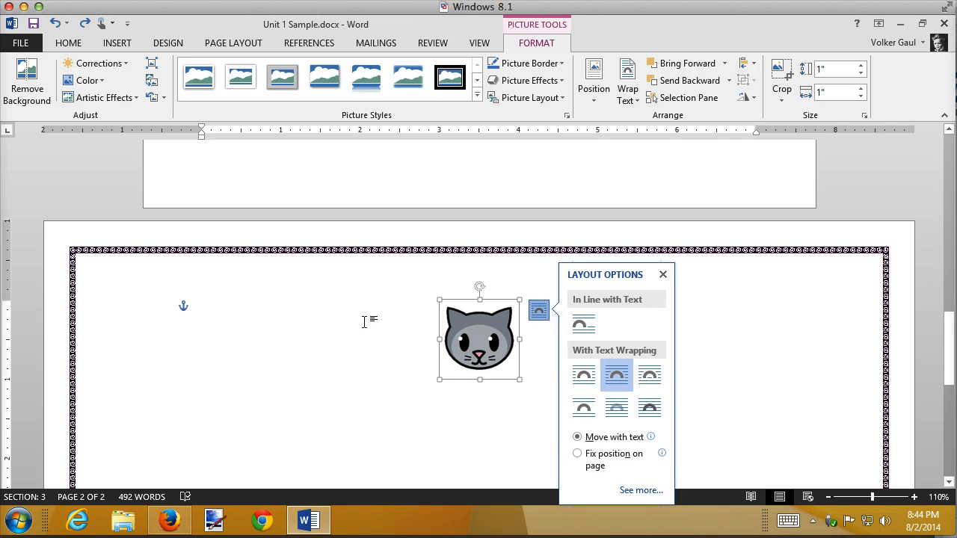
{"action": "left_click", "coordinate": [581, 455]}
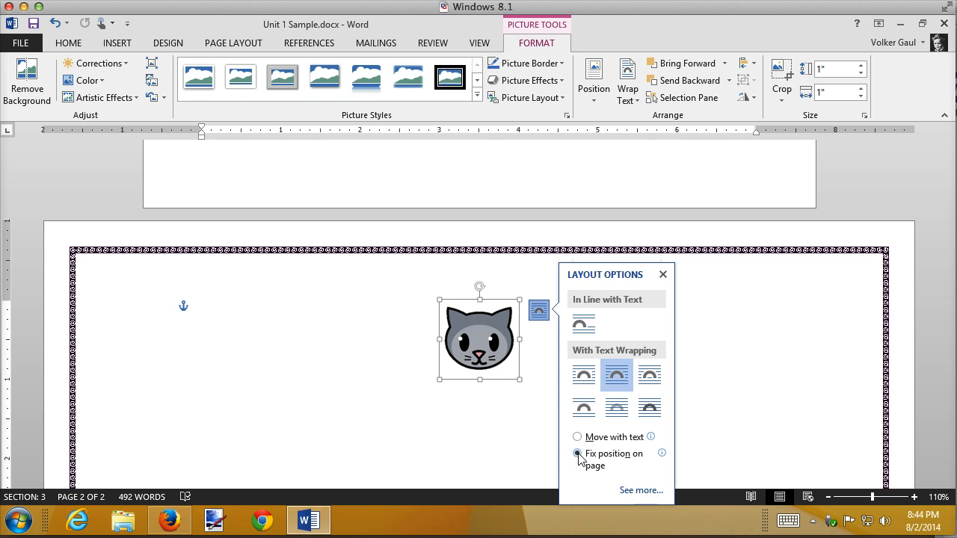
{"action": "left_click", "coordinate": [549, 307]}
{"action": "left_click", "coordinate": [494, 308]}
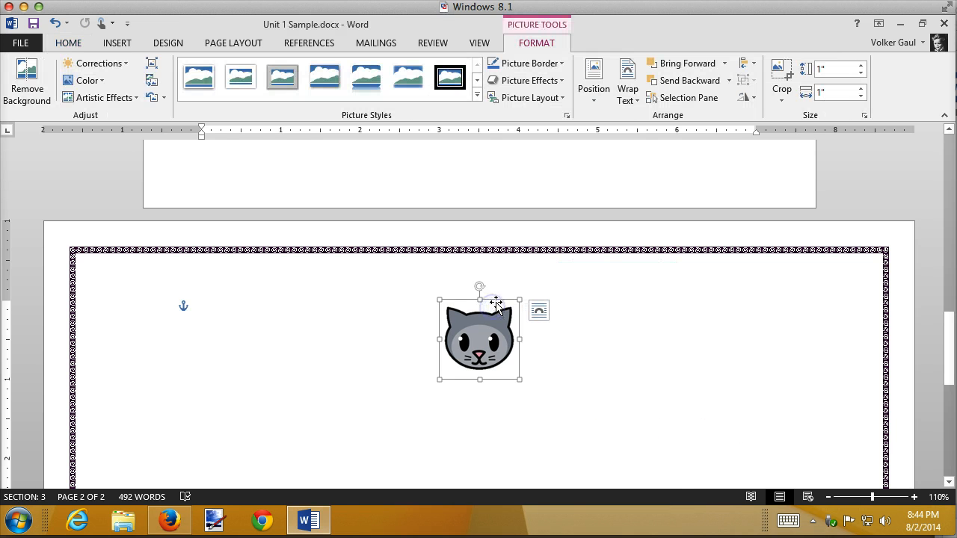
Move the cat picture into the first column's paragraph about the cat Trouble, and nudge it nearer the middle of the column.
{"action": "left_click_drag", "start_coordinate": [500, 294], "coordinate": [323, 241]}
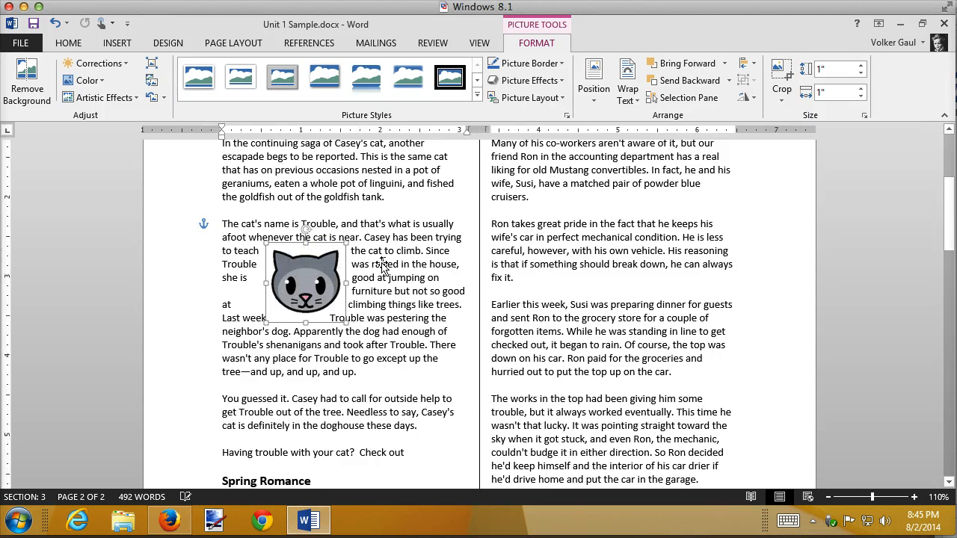
{"action": "left_click", "coordinate": [380, 277]}
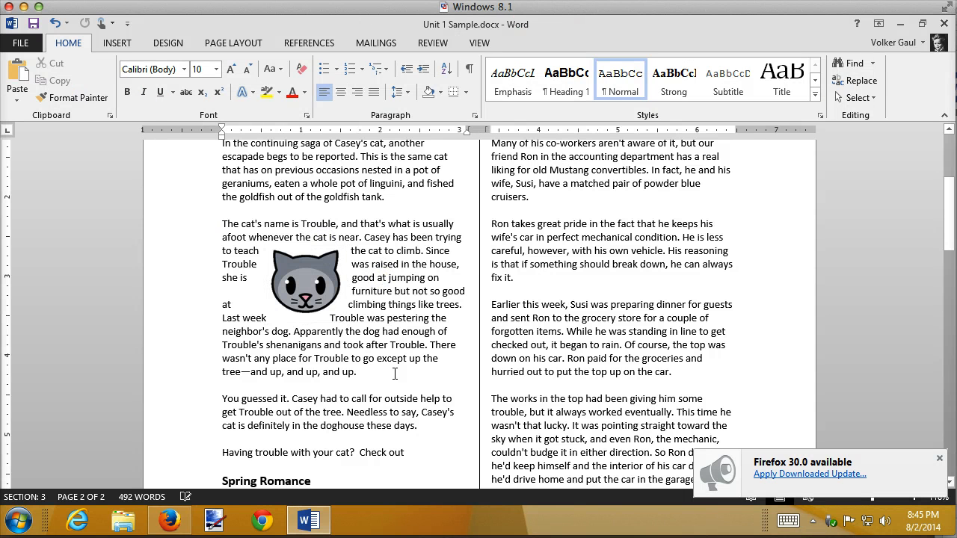
{"action": "left_click", "coordinate": [340, 303]}
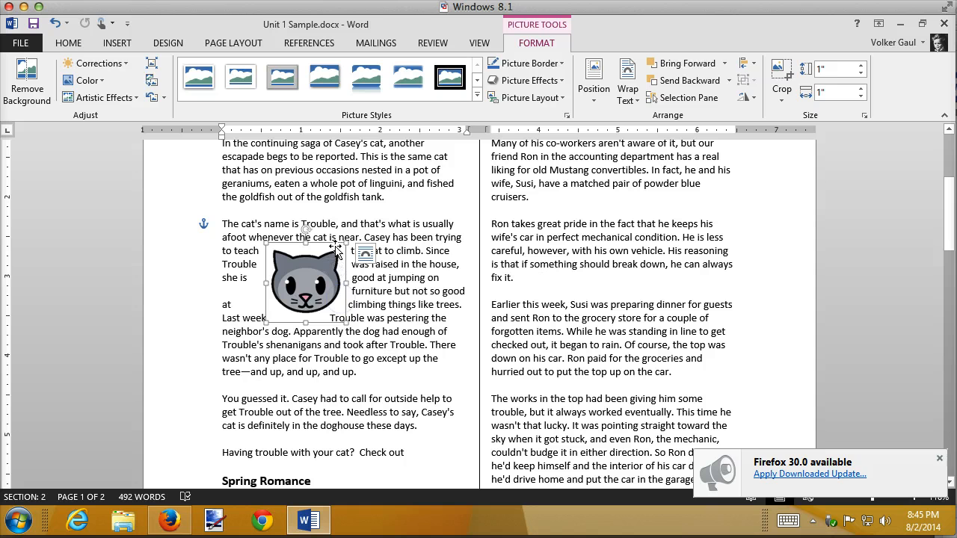
{"action": "left_click_drag", "start_coordinate": [336, 248], "coordinate": [362, 244]}
{"action": "left_click", "coordinate": [354, 344]}
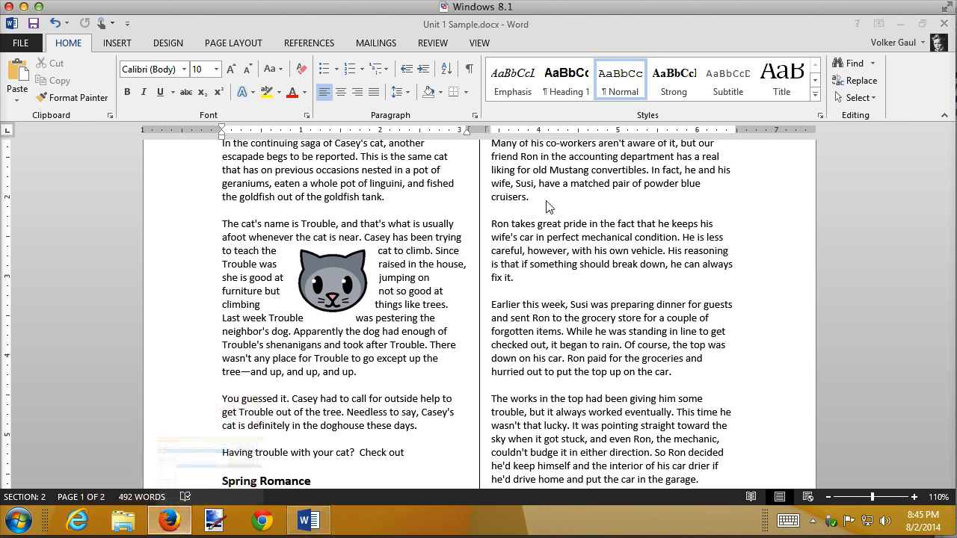
Switch to Firefox, go to google.com and open Google Images.
{"action": "left_click", "coordinate": [174, 519]}
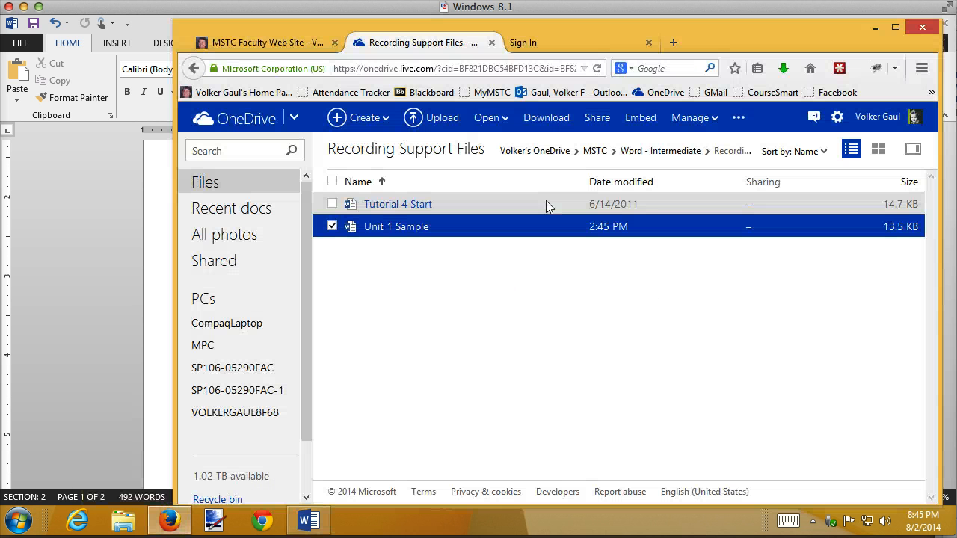
{"action": "left_click", "coordinate": [501, 68]}
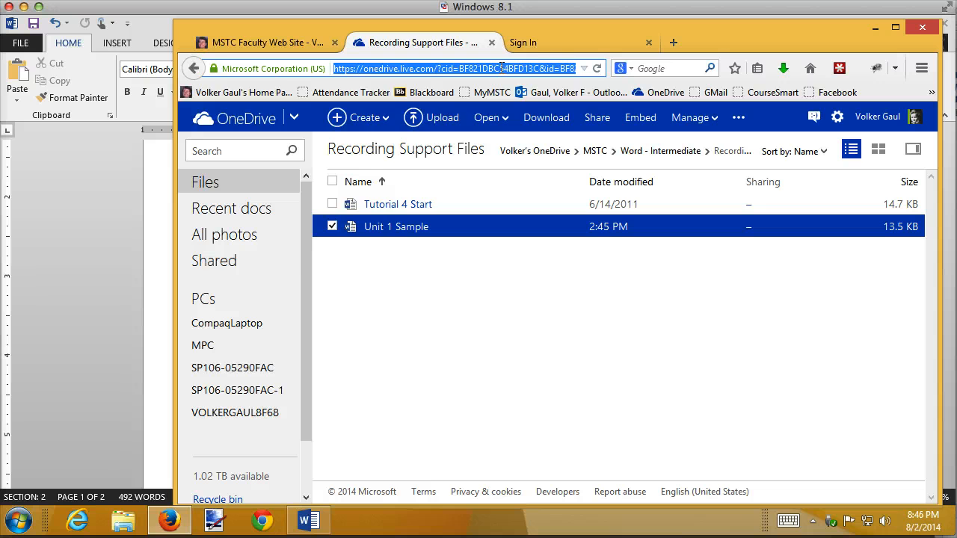
{"action": "type", "text": "google.com"}
{"action": "key", "text": "Return"}
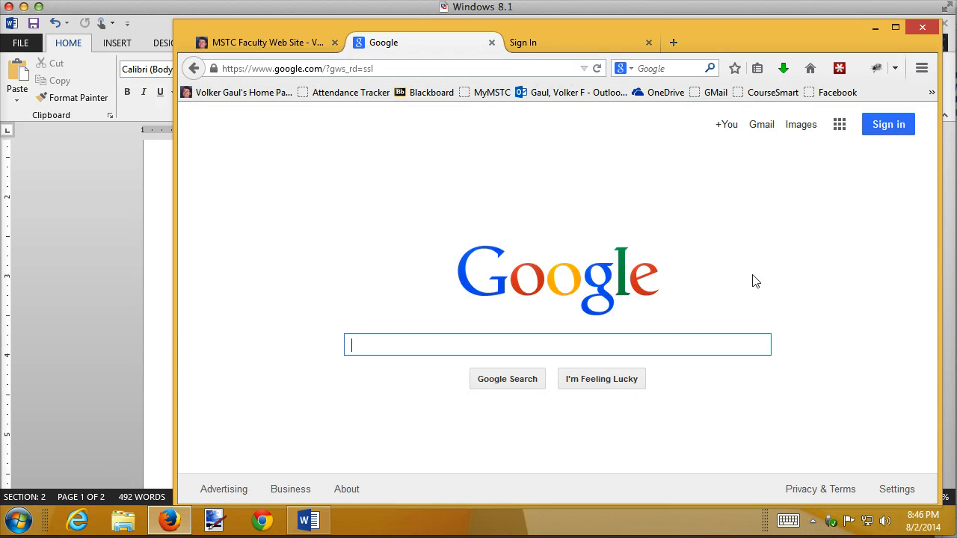
{"action": "left_click", "coordinate": [801, 125]}
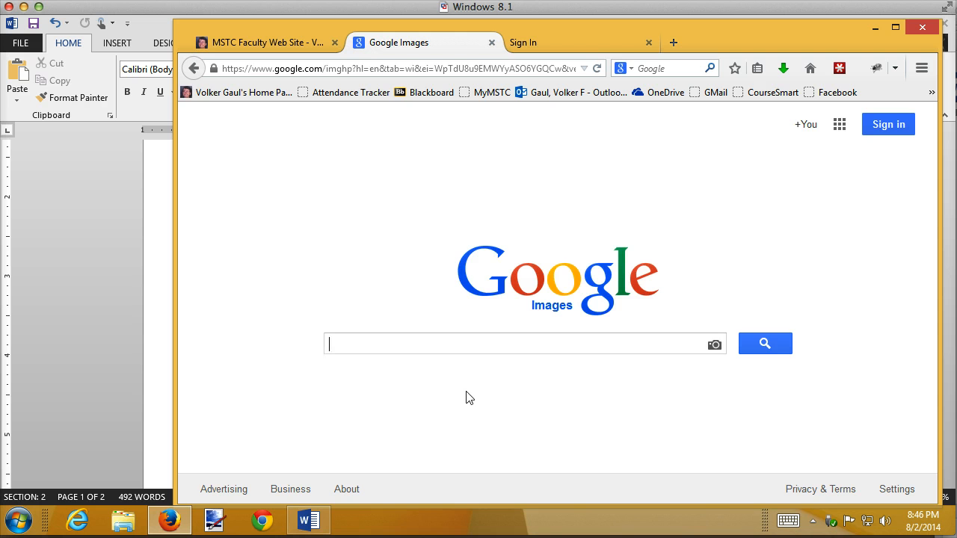
Search Google Images for "mid-state technical college".
{"action": "type", "text": "Mid-State"}
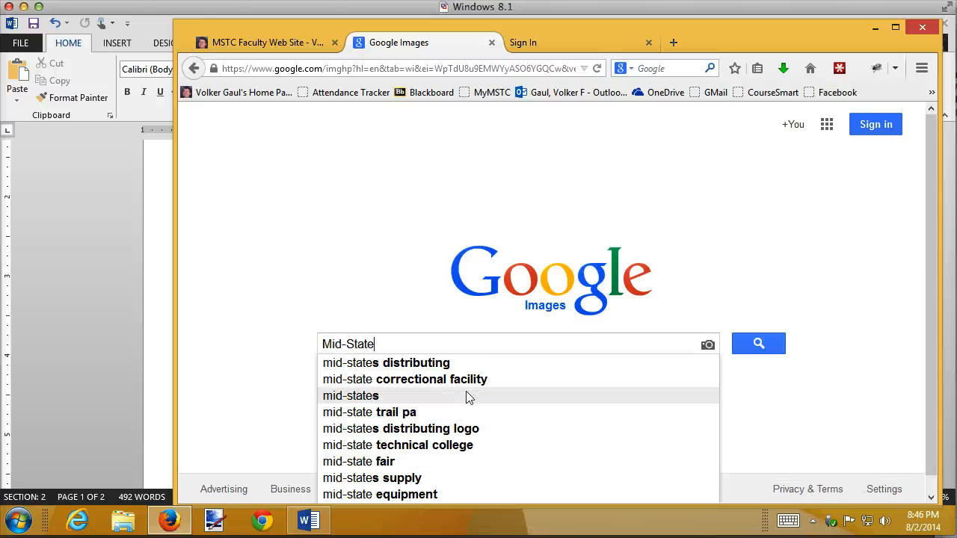
{"action": "type", "text": " Tec"}
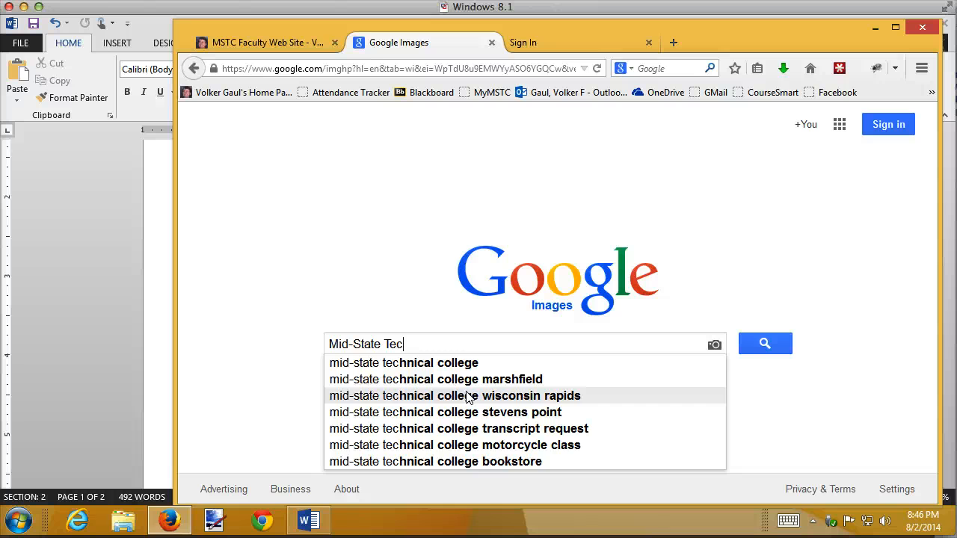
{"action": "left_click", "coordinate": [444, 366]}
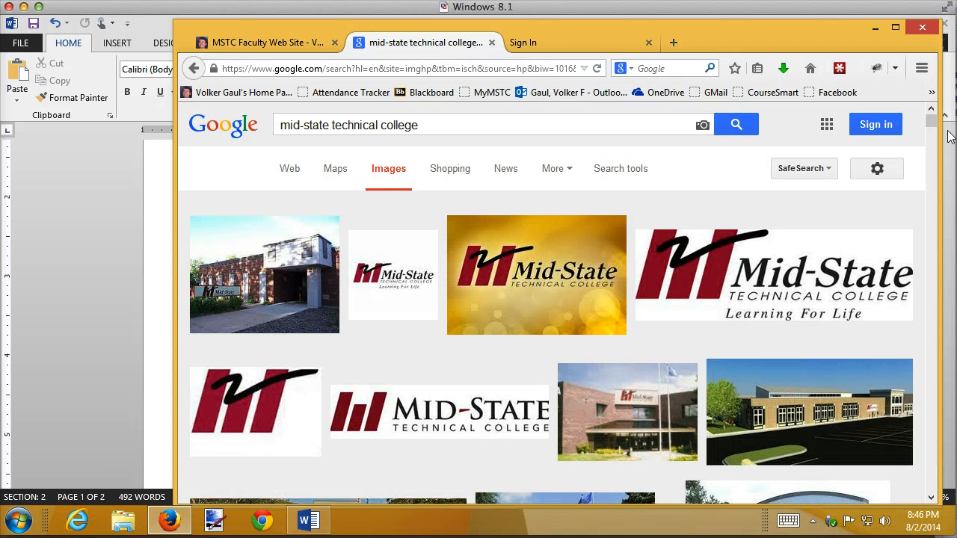
Open the wide 475 × 110 Mid-State Technical College logo from wsau.com in the results and copy the image.
{"action": "mouse_move", "coordinate": [932, 124]}
{"action": "left_mouse_down"}
{"action": "mouse_move", "coordinate": [931, 150]}
{"action": "mouse_move", "coordinate": [928, 128]}
{"action": "left_mouse_up"}
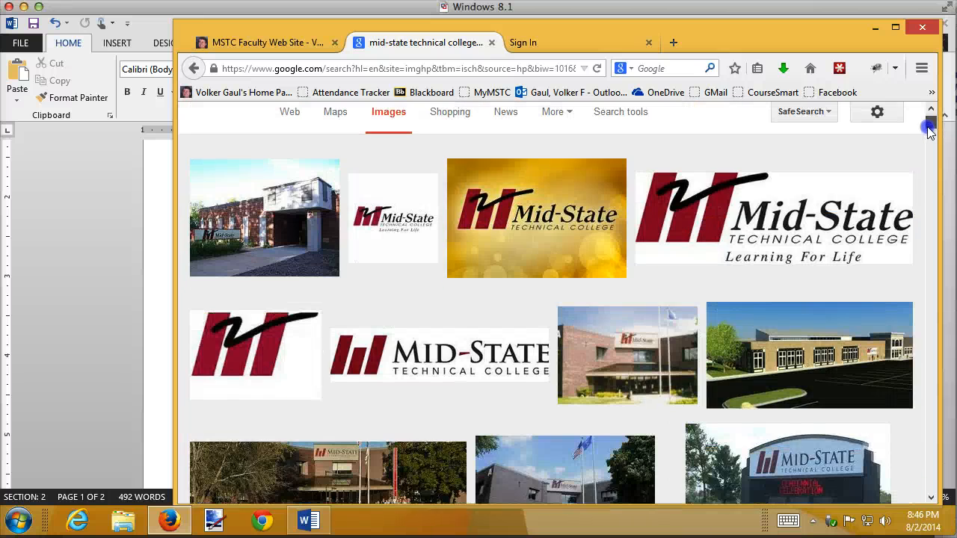
{"action": "left_click", "coordinate": [417, 363]}
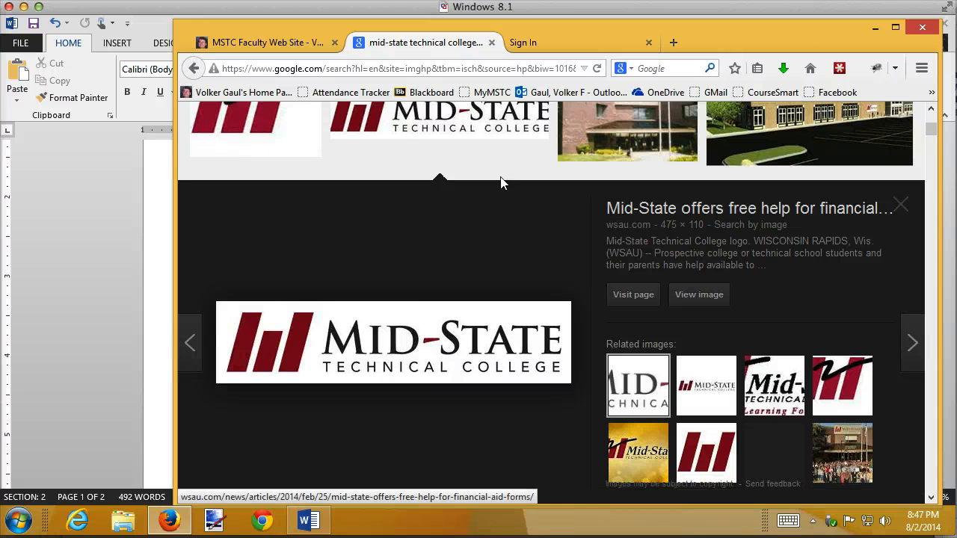
{"action": "right_click", "coordinate": [454, 333]}
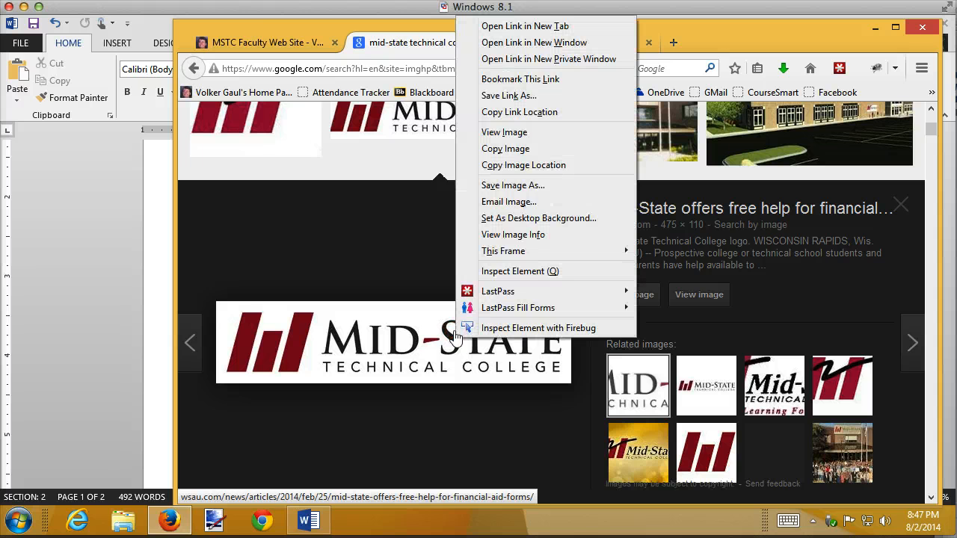
{"action": "left_click", "coordinate": [504, 149]}
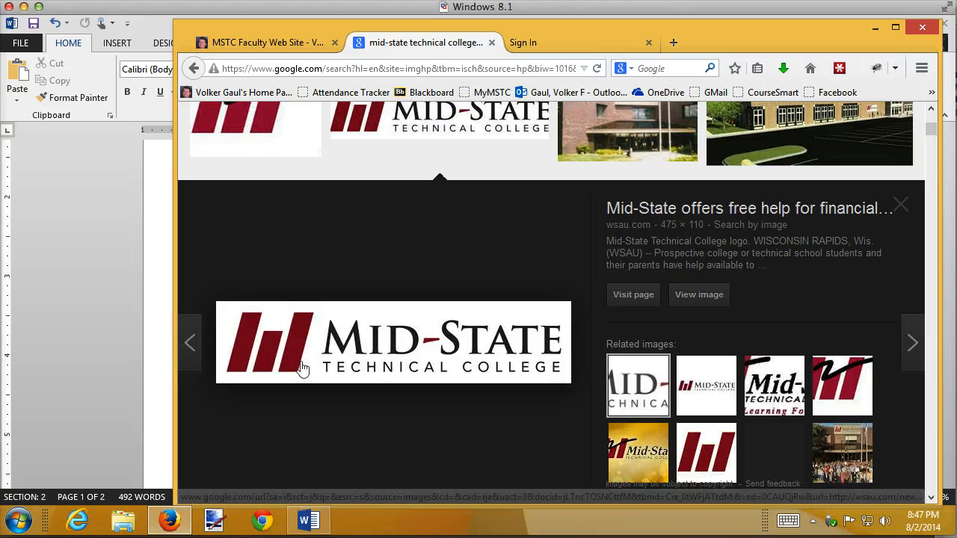
Switch to Word and paste the copied logo inside the bordered area of page 2.
{"action": "left_click", "coordinate": [136, 310]}
{"action": "scroll", "coordinate": [572, 396], "scroll_direction": "down", "scroll_amount": 10}
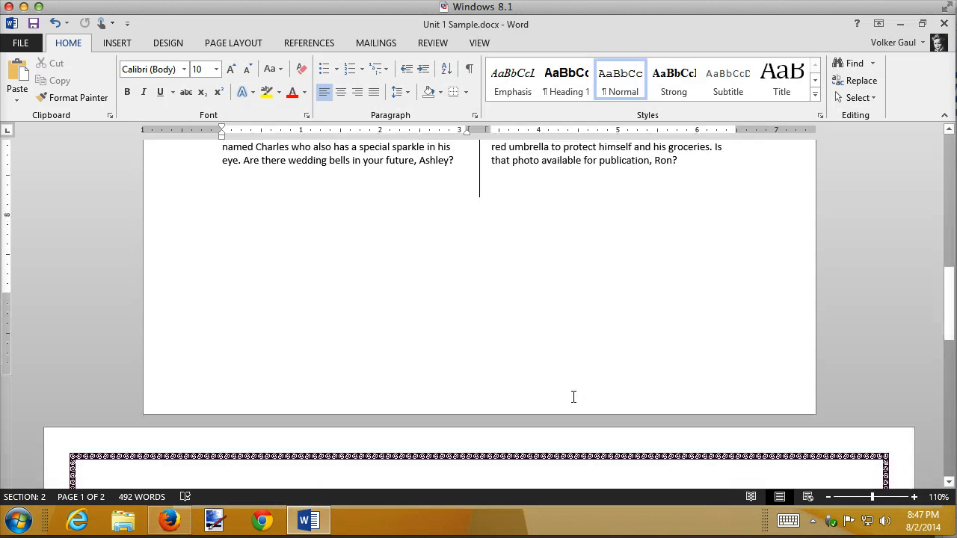
{"action": "left_click", "coordinate": [289, 363]}
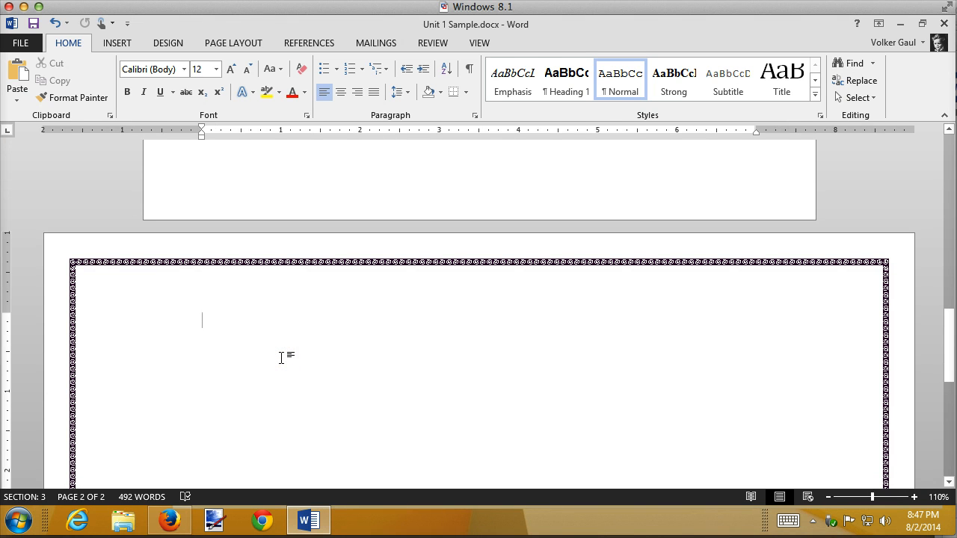
{"action": "key", "text": "ctrl+v"}
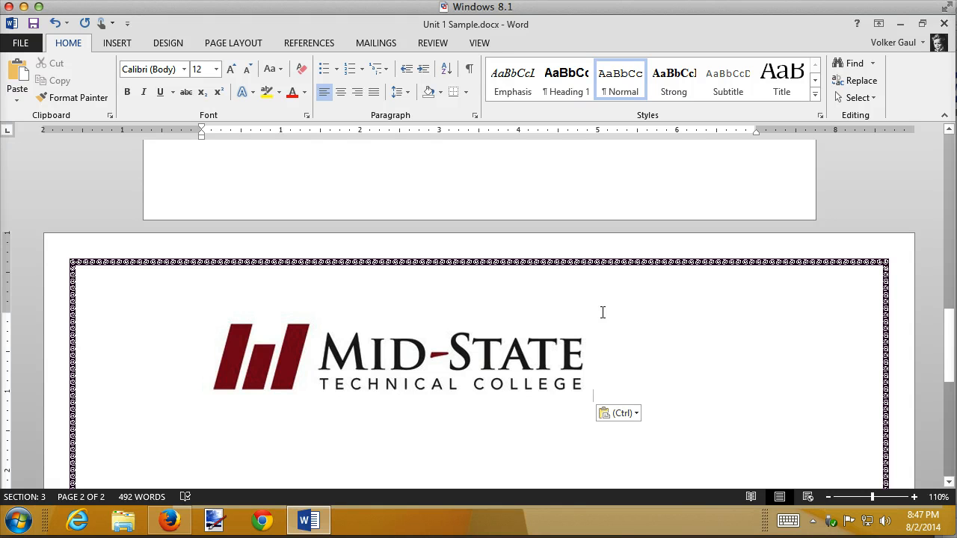
Crop the pasted logo to a square 1:1 aspect ratio.
{"action": "left_click", "coordinate": [484, 361]}
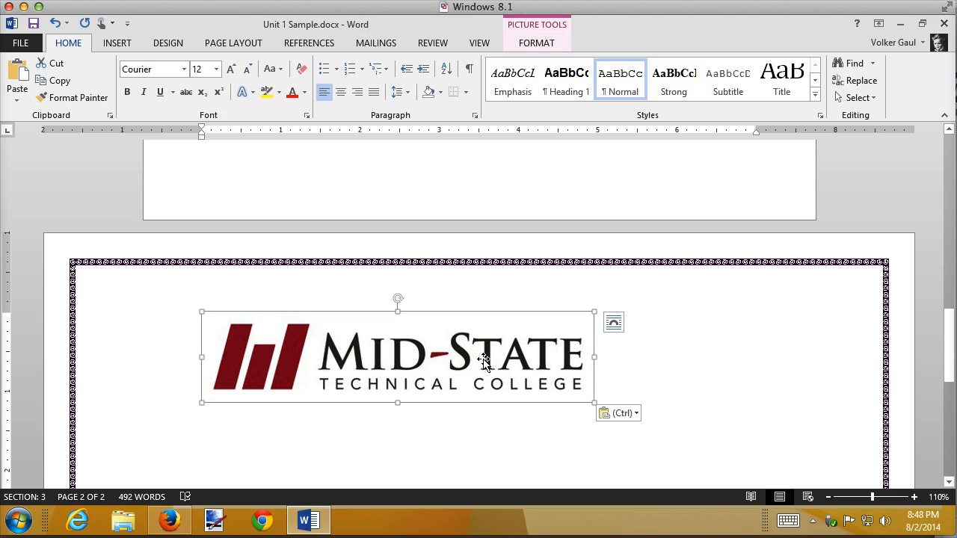
{"action": "left_click", "coordinate": [543, 39]}
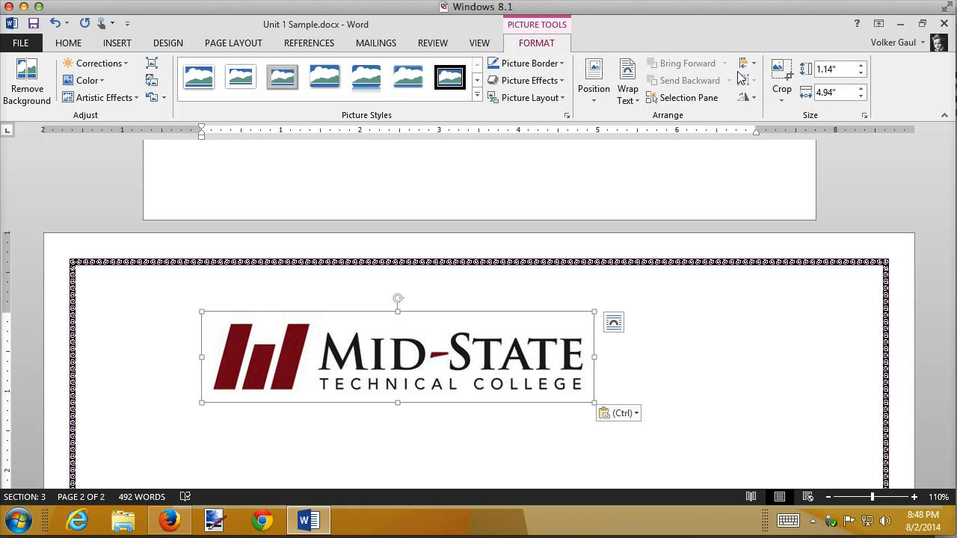
{"action": "left_click", "coordinate": [782, 101]}
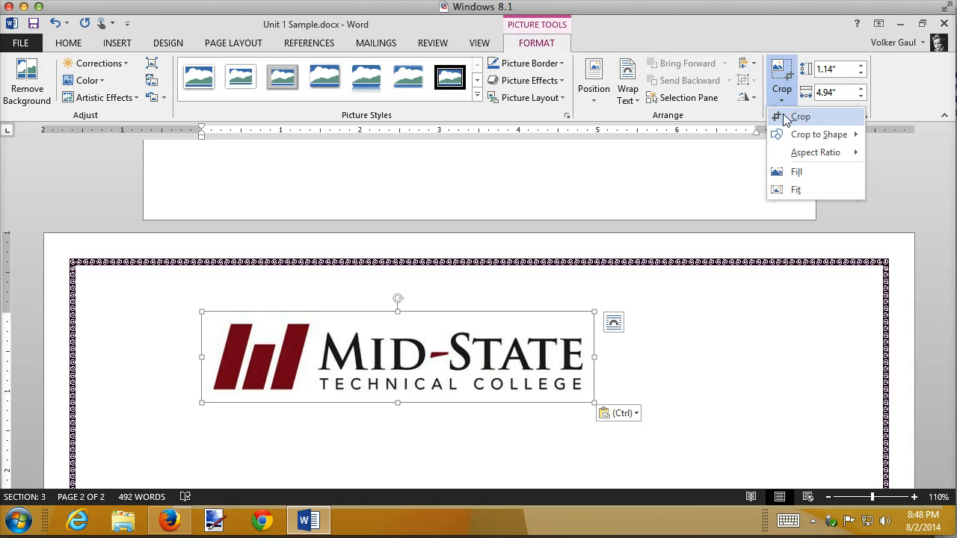
{"action": "mouse_move", "coordinate": [804, 155]}
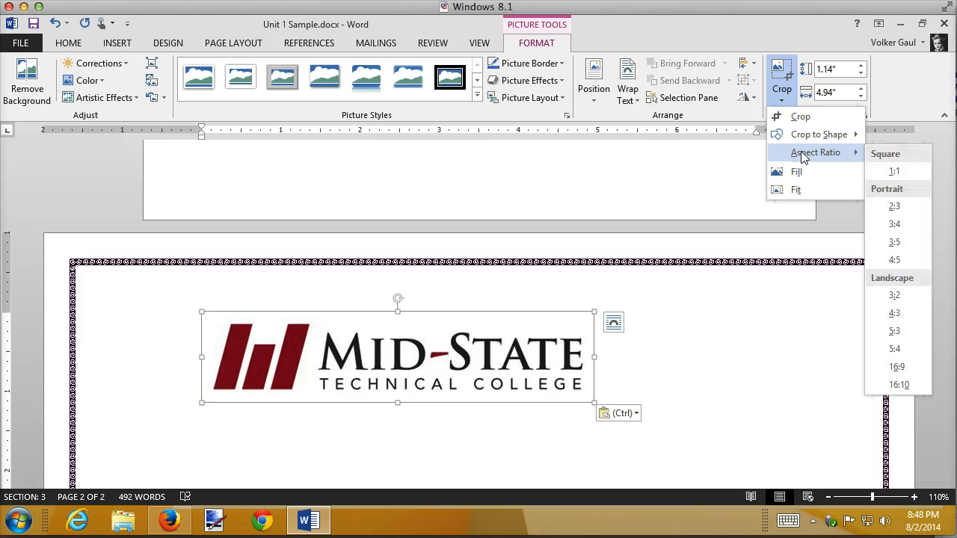
{"action": "left_click", "coordinate": [896, 172]}
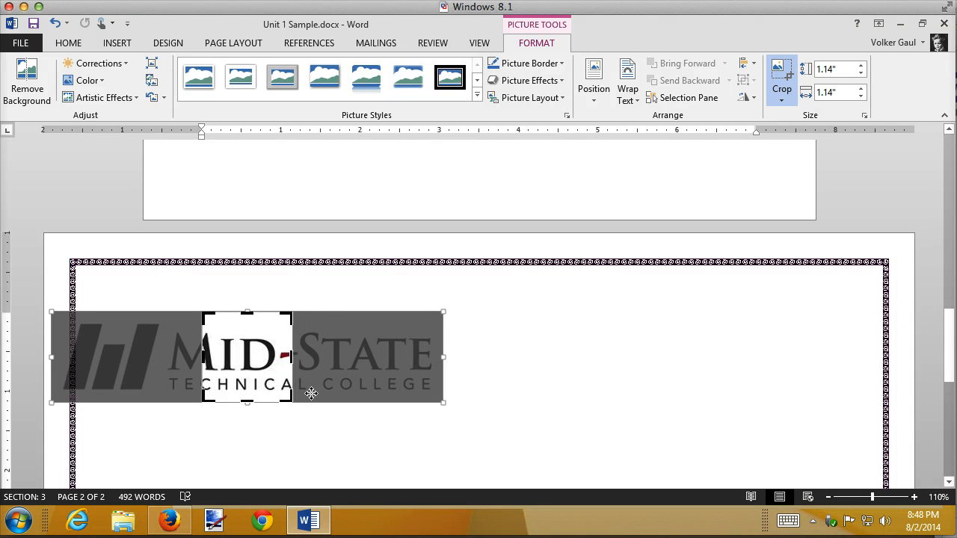
Try cropping the square logo to the Plaque shape, and undo the crops back to the full logo.
{"action": "left_click", "coordinate": [784, 99]}
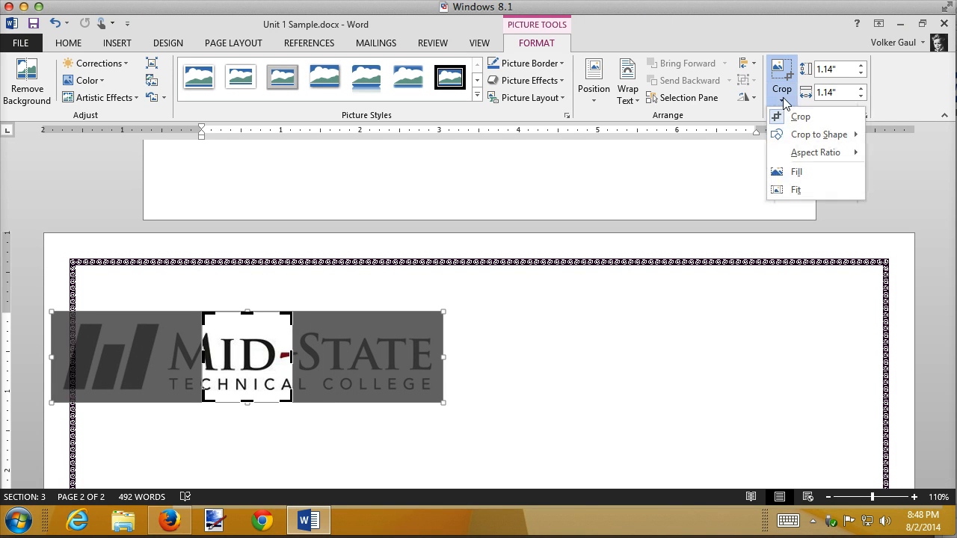
{"action": "mouse_move", "coordinate": [813, 134]}
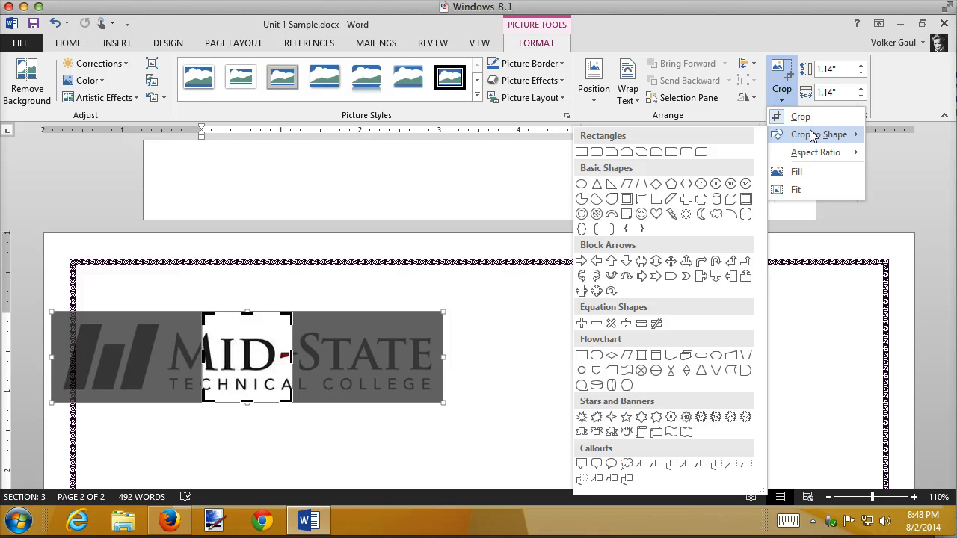
{"action": "left_click", "coordinate": [704, 201]}
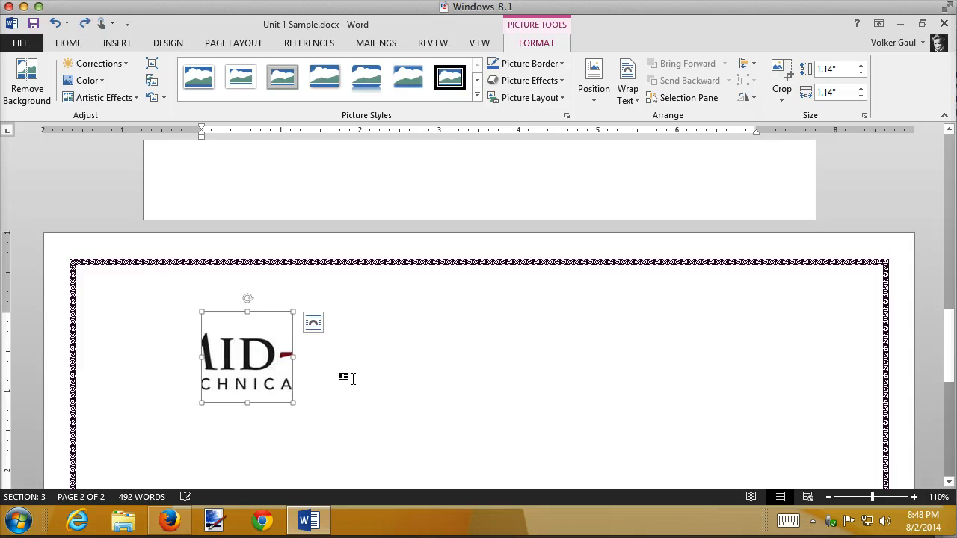
{"action": "key", "text": "ctrl+z"}
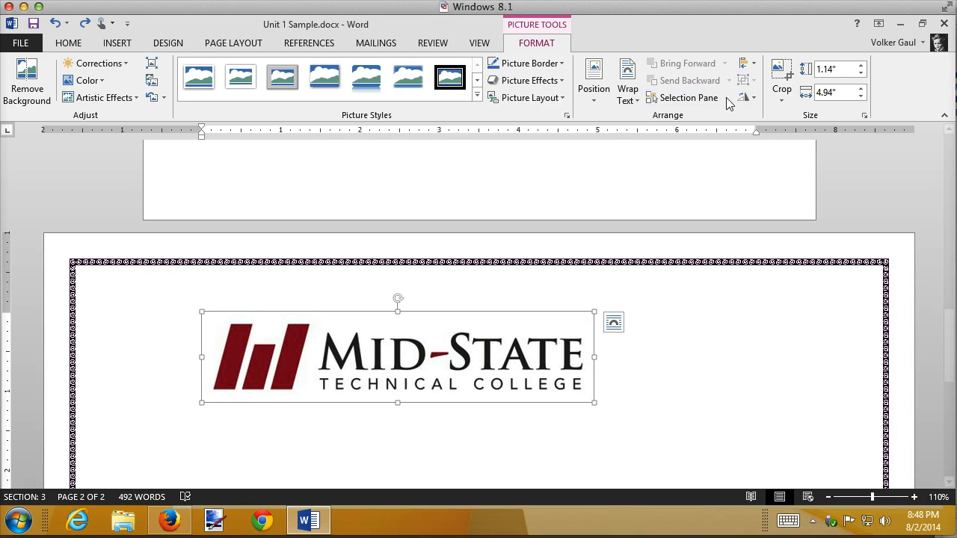
Crop the full logo to the Plaque basic shape.
{"action": "left_click", "coordinate": [785, 103]}
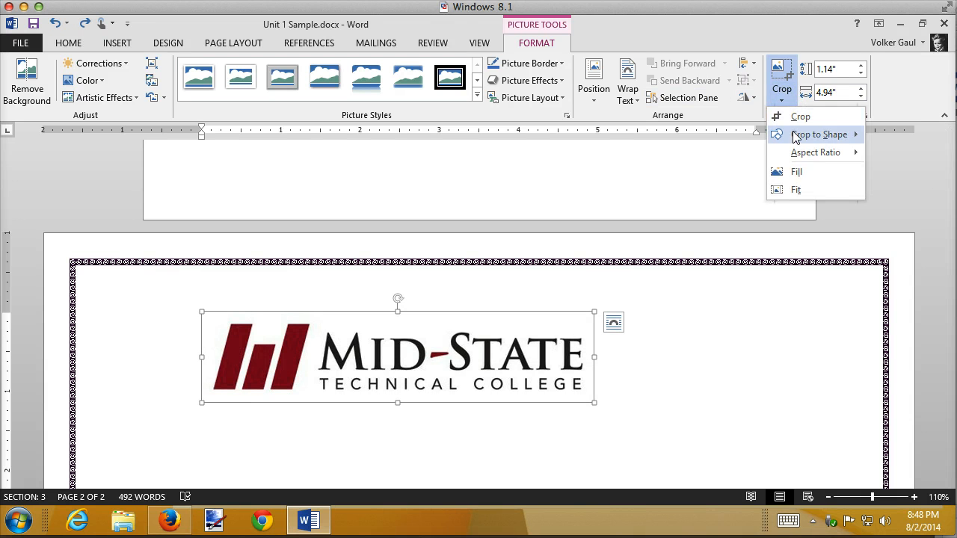
{"action": "mouse_move", "coordinate": [781, 141]}
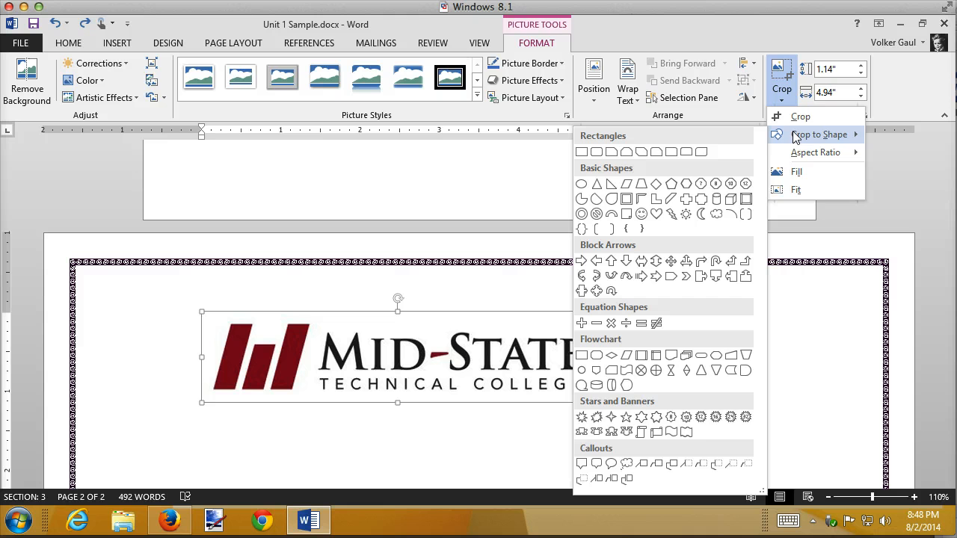
{"action": "left_click", "coordinate": [697, 196]}
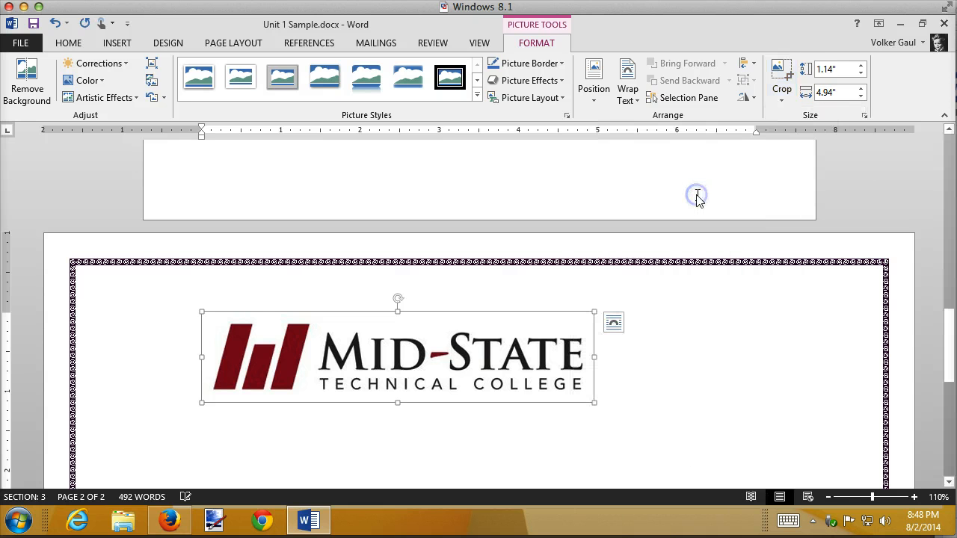
{"action": "left_click", "coordinate": [782, 102]}
{"action": "mouse_move", "coordinate": [793, 141]}
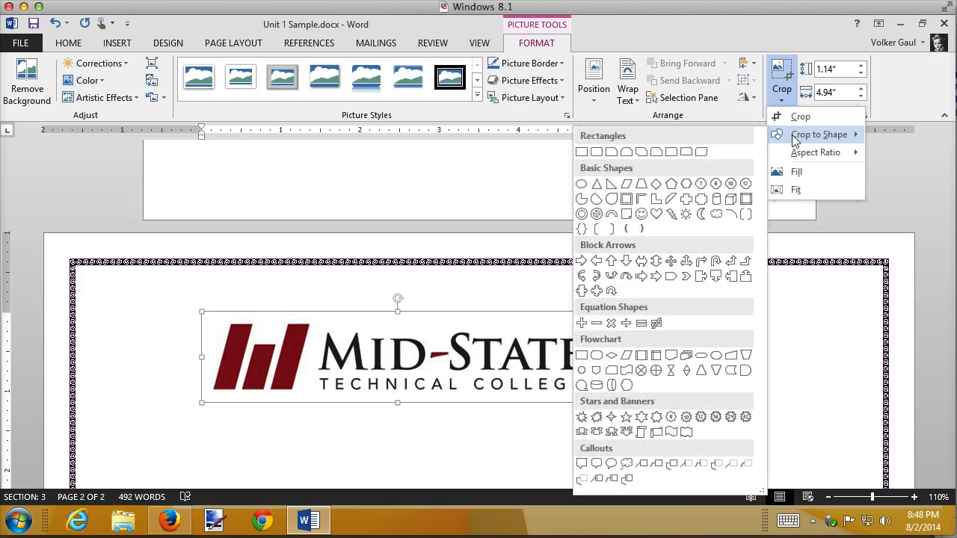
{"action": "left_click", "coordinate": [701, 199]}
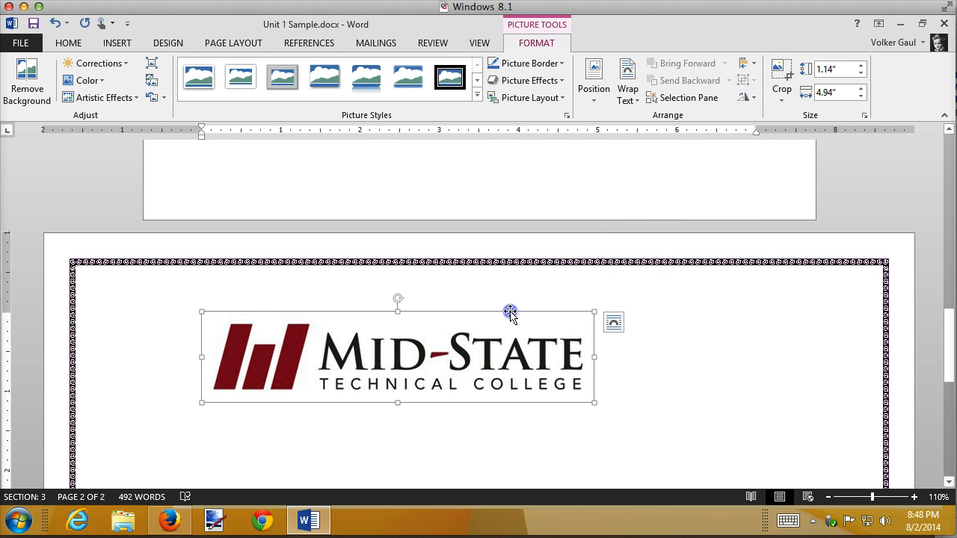
Try cropping the logo to the Oval basic shape, and undo that shape crop.
{"action": "left_click", "coordinate": [781, 97]}
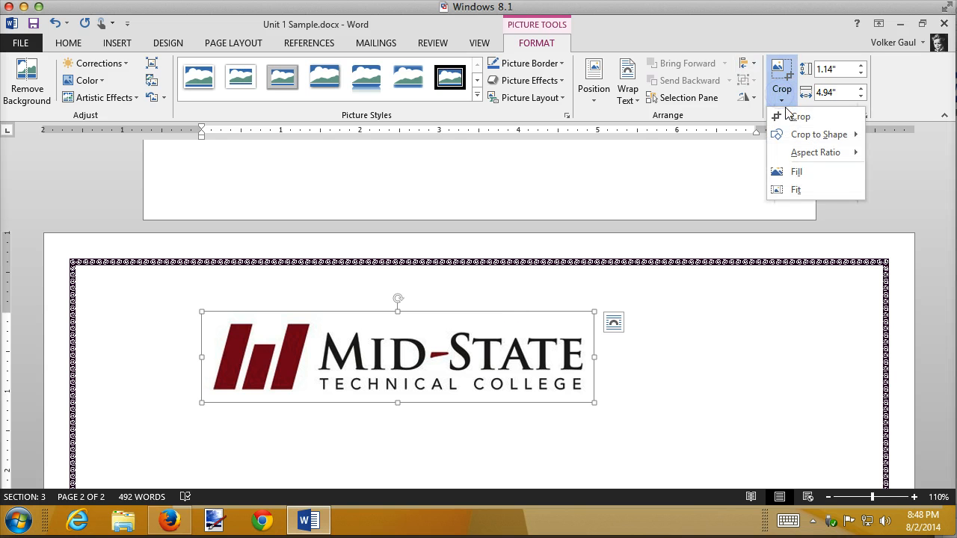
{"action": "mouse_move", "coordinate": [793, 133]}
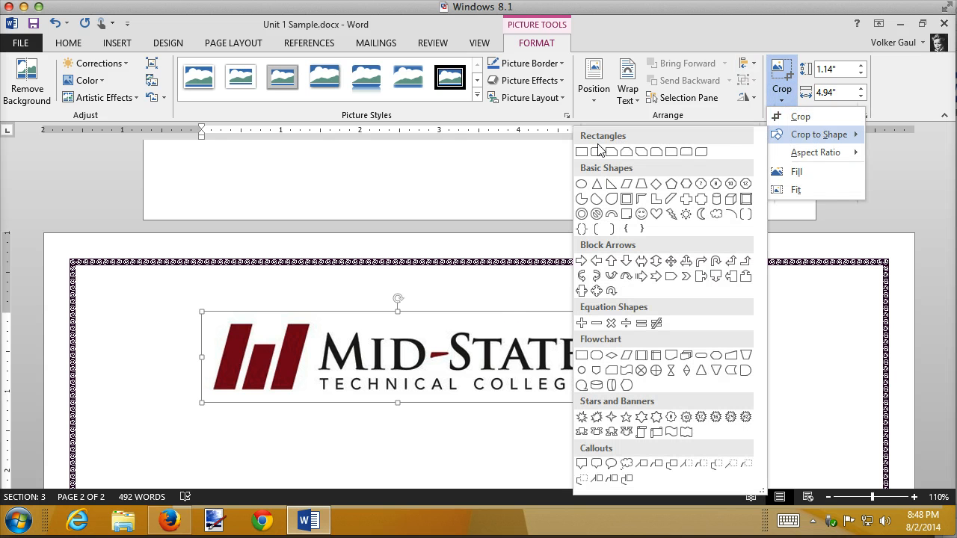
{"action": "left_click", "coordinate": [583, 183]}
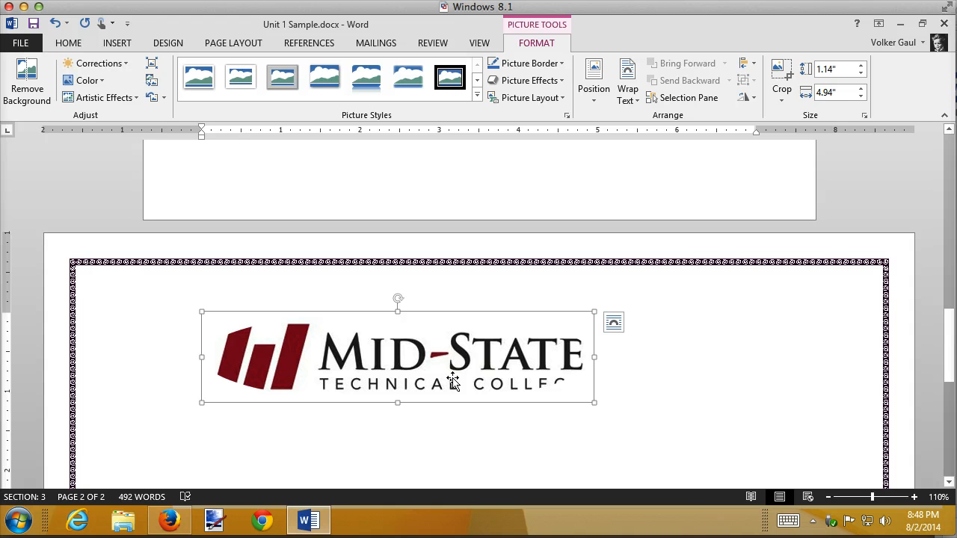
{"action": "key", "text": "ctrl+z"}
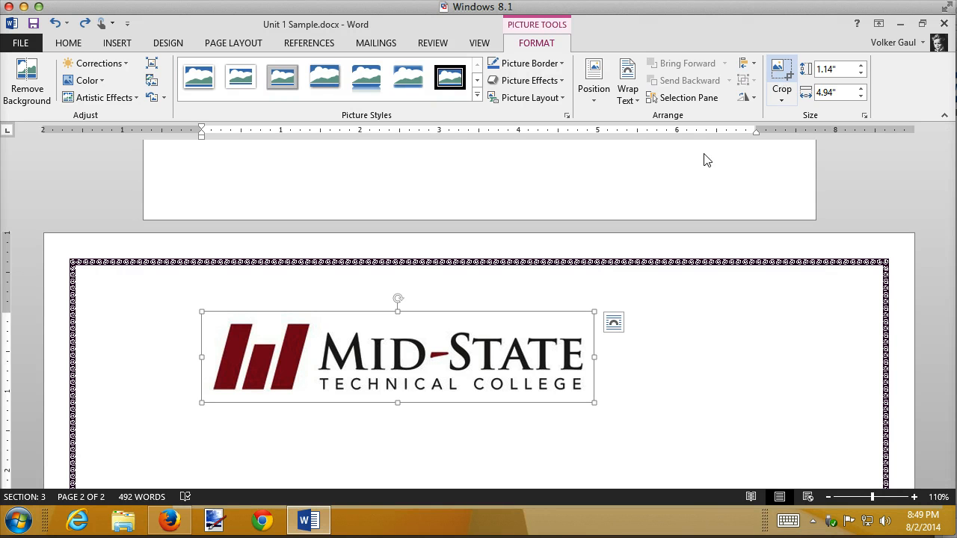
Crop away the college name from the logo, keeping only the red emblem at a width of about 1.47".
{"action": "left_click", "coordinate": [780, 75]}
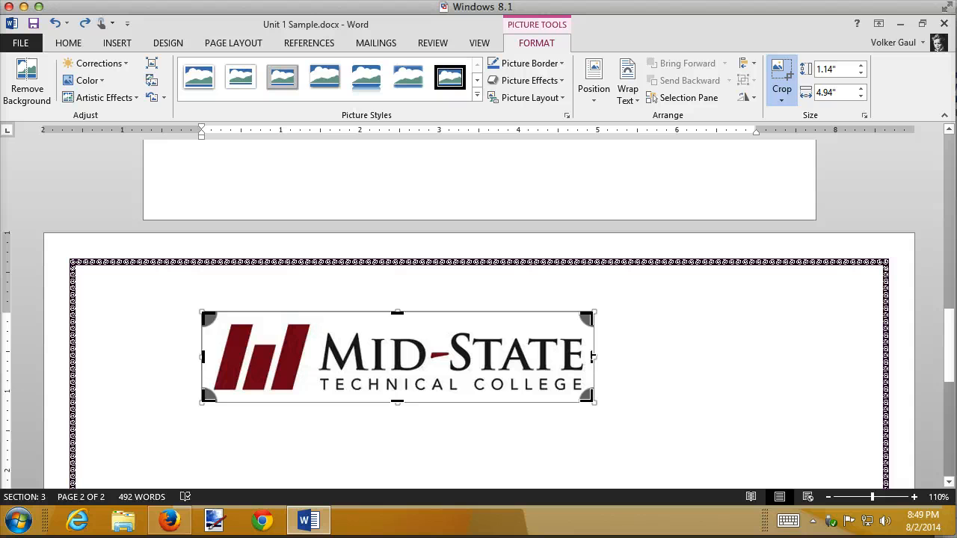
{"action": "left_click_drag", "start_coordinate": [592, 356], "coordinate": [317, 348]}
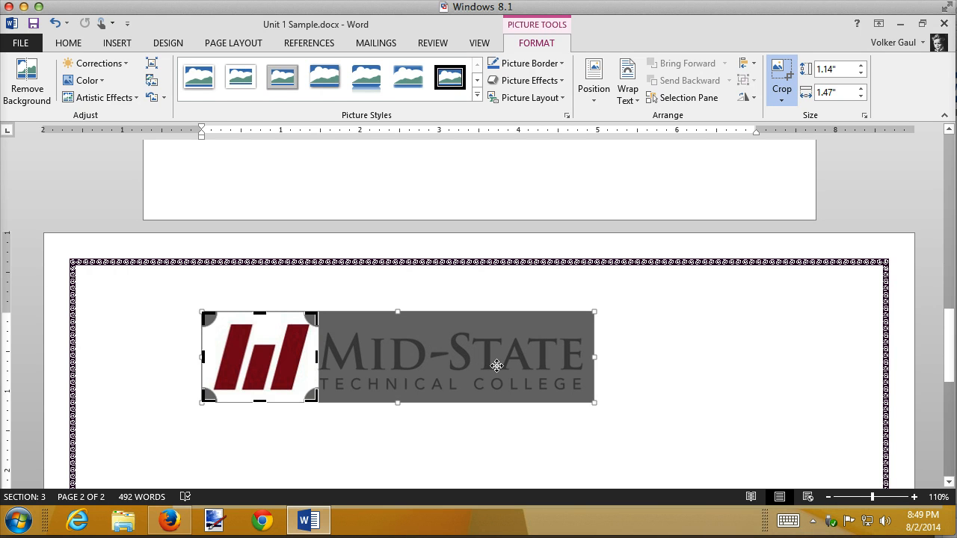
{"action": "left_click", "coordinate": [365, 428]}
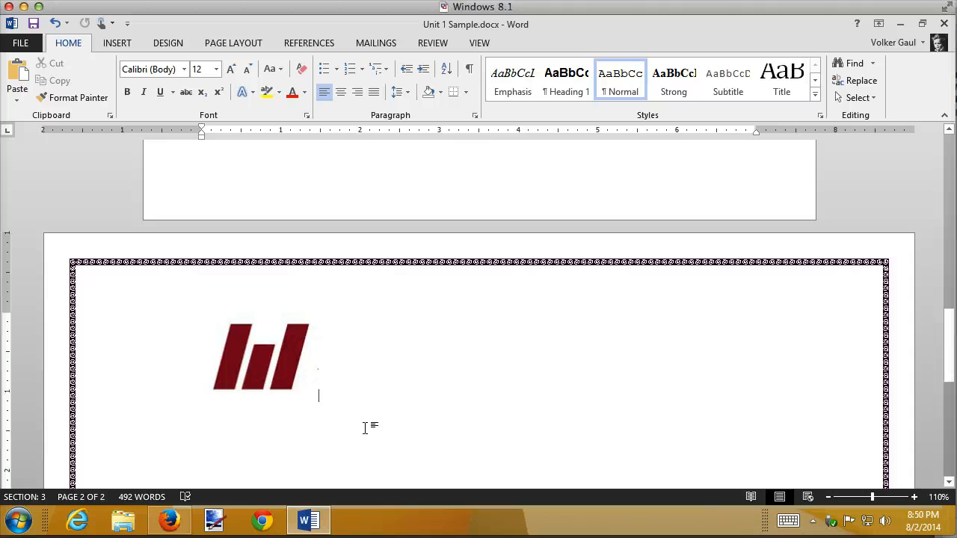
Reenter crop mode on the red emblem to view the cropped-away part of the logo, and leave crop mode.
{"action": "left_click", "coordinate": [281, 369]}
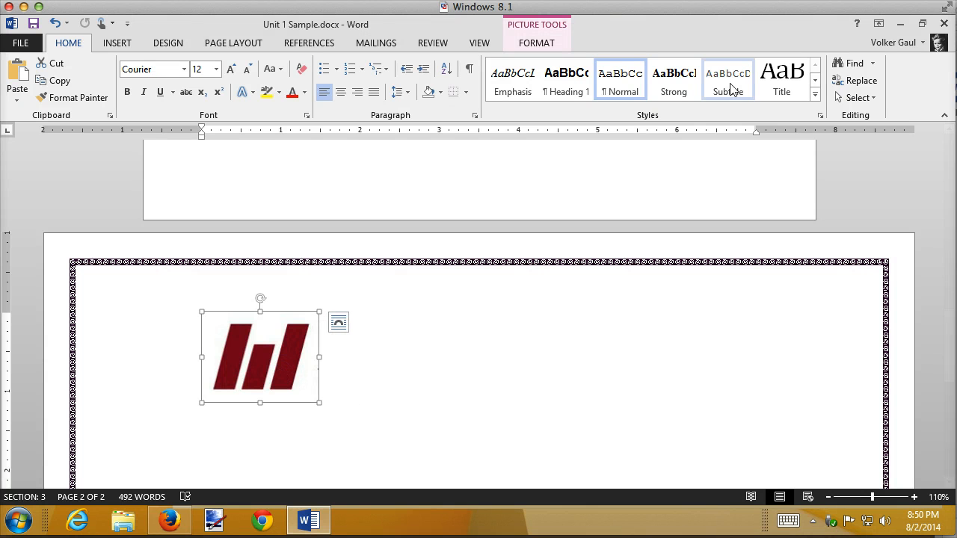
{"action": "left_click", "coordinate": [554, 46]}
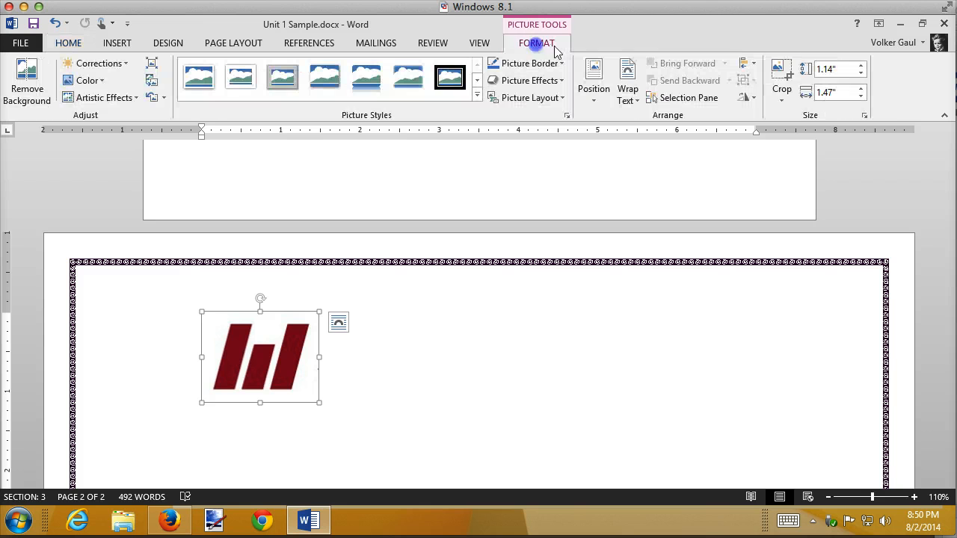
{"action": "left_click", "coordinate": [782, 75]}
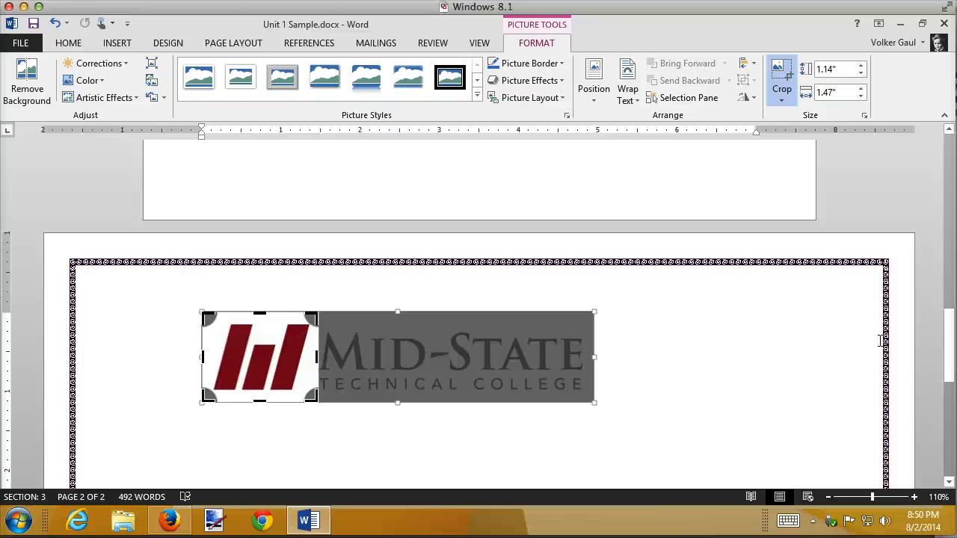
{"action": "left_click", "coordinate": [800, 344]}
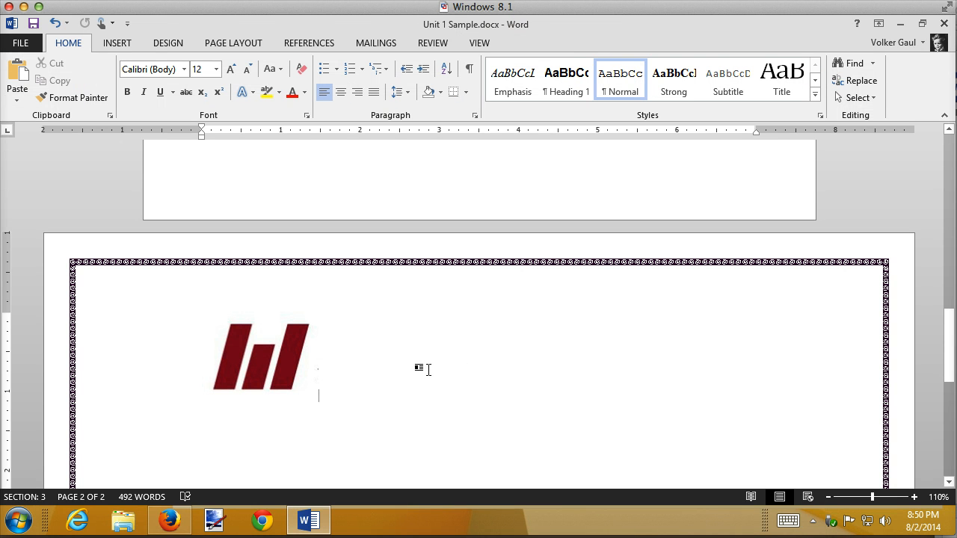
Move the red emblem from the bordered second page into the "Earlier this week" paragraph in page 1's second column.
{"action": "left_click", "coordinate": [266, 370]}
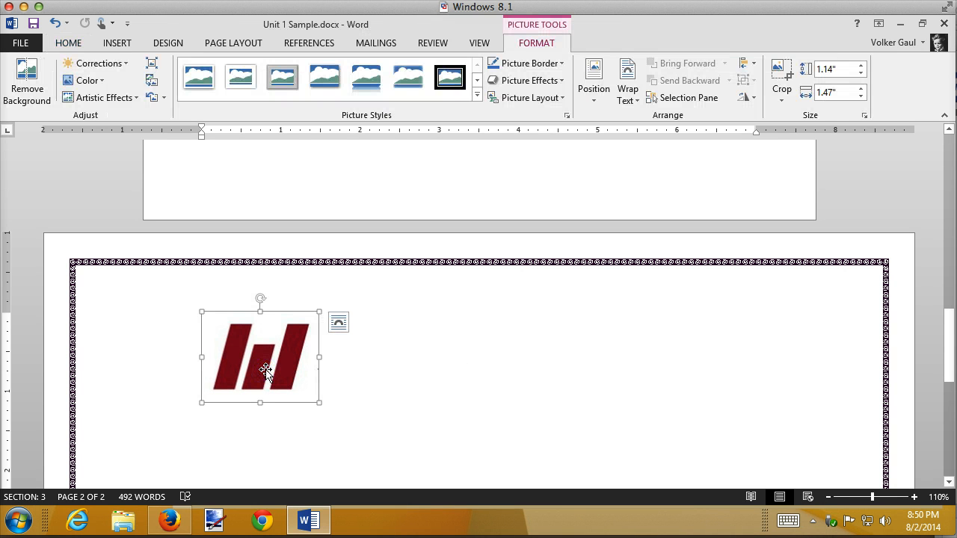
{"action": "key", "text": "Delete"}
{"action": "scroll", "coordinate": [613, 369], "scroll_direction": "up", "scroll_amount": 3}
{"action": "scroll", "coordinate": [614, 371], "scroll_direction": "up", "scroll_amount": 10}
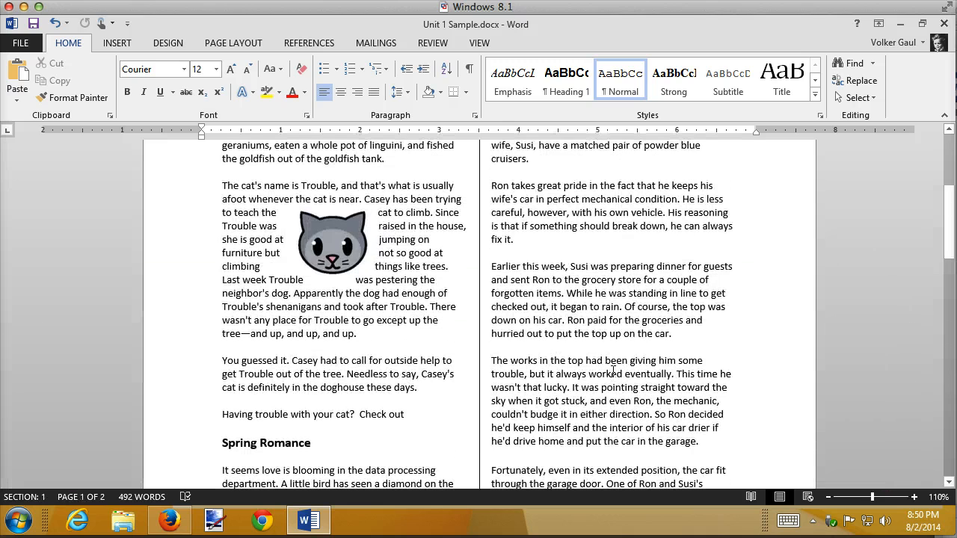
{"action": "left_click", "coordinate": [535, 263]}
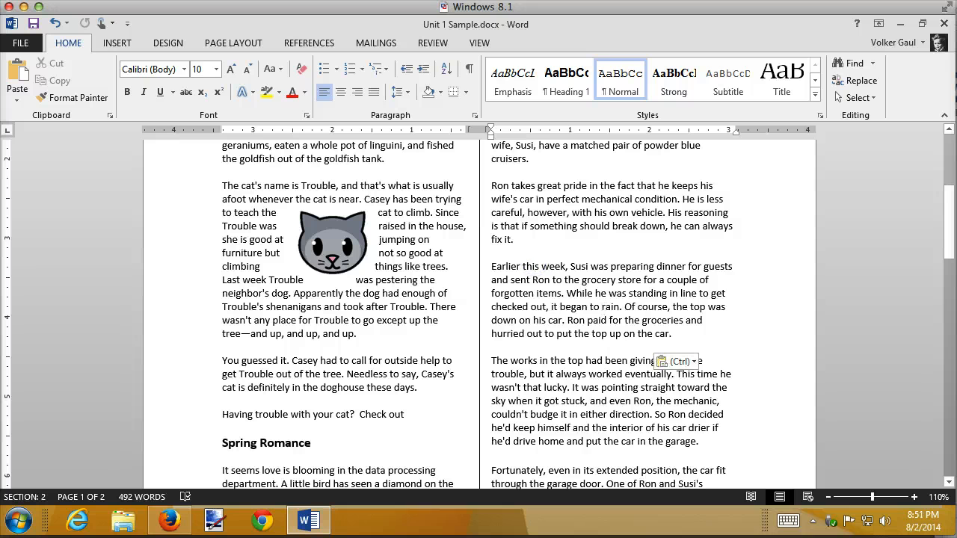
{"action": "key", "text": "ctrl+v"}
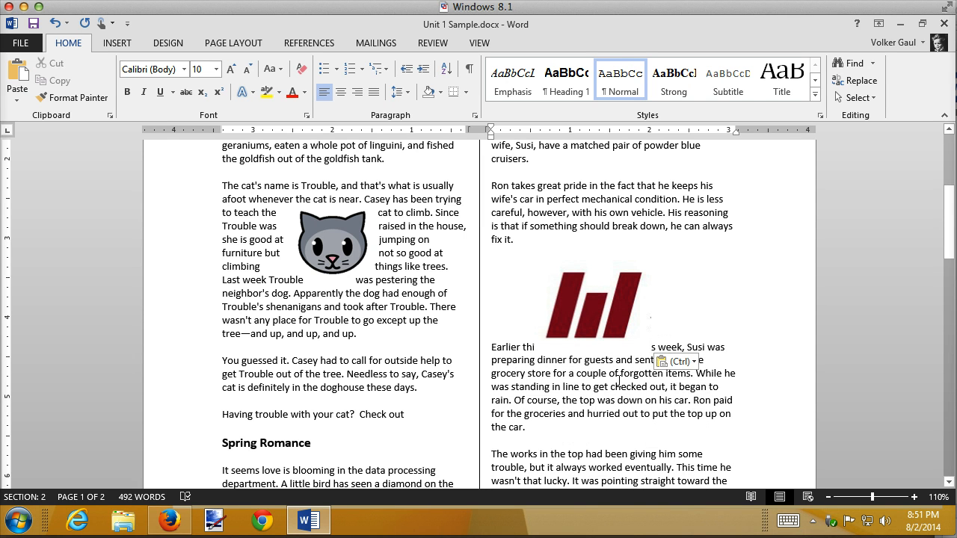
Position the emblem at the middle right of page 1 with square text wrapping, and view its layout options.
{"action": "left_click", "coordinate": [591, 340]}
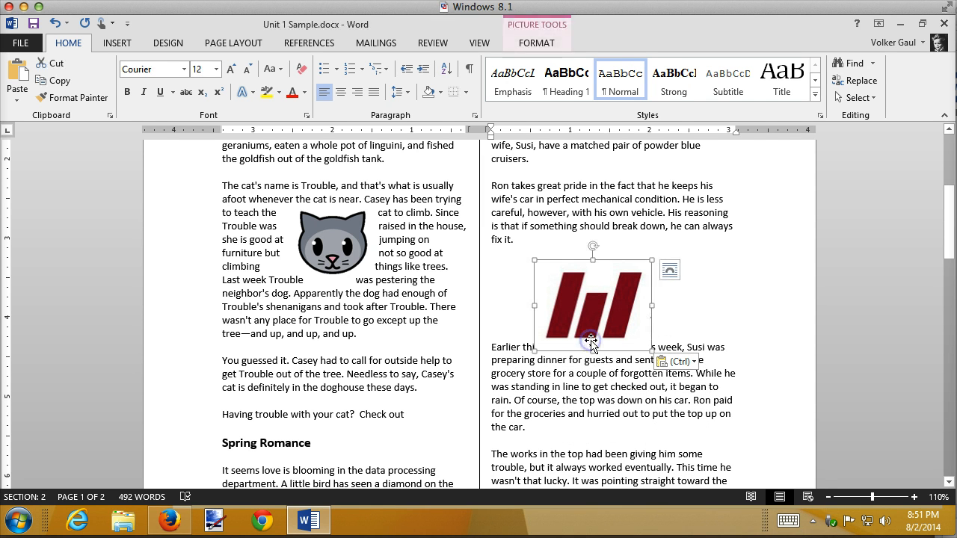
{"action": "left_click", "coordinate": [546, 41]}
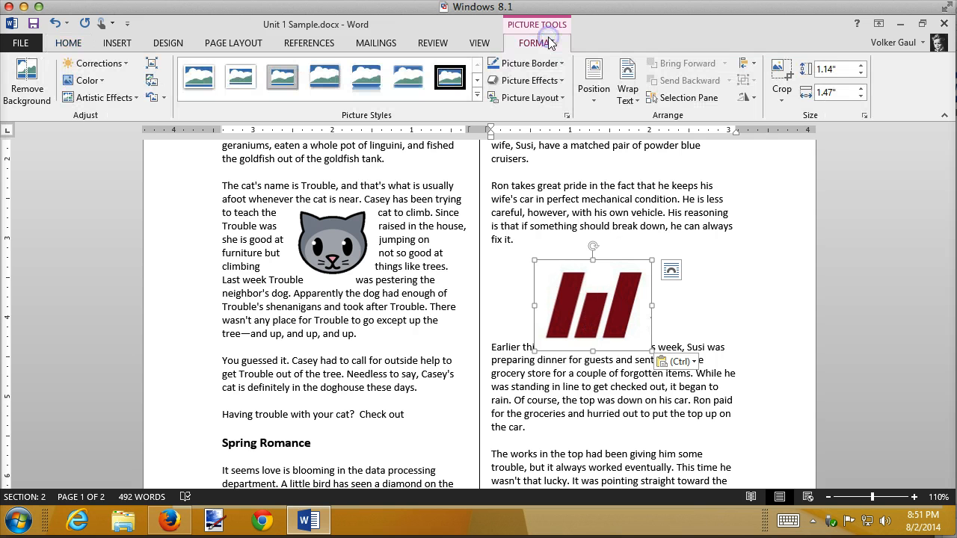
{"action": "left_click", "coordinate": [598, 102]}
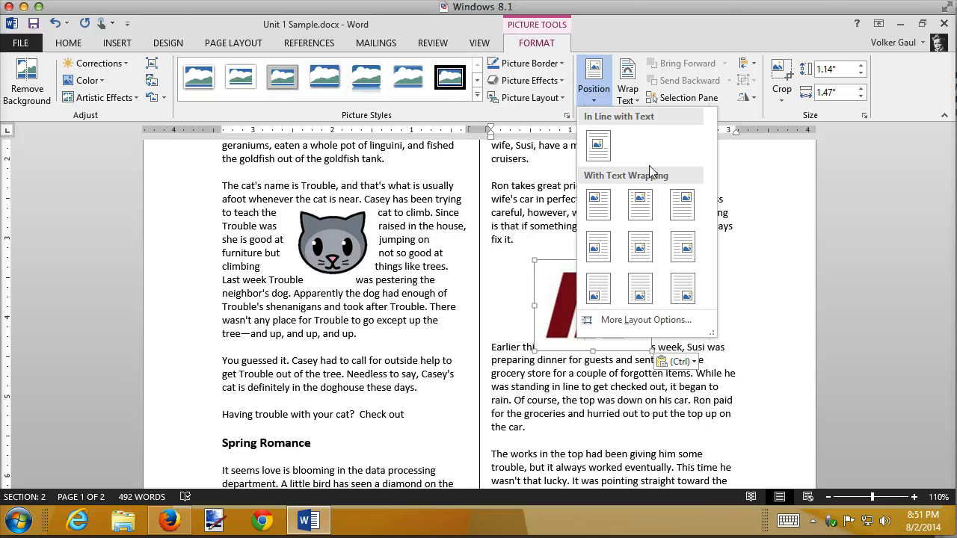
{"action": "left_click", "coordinate": [689, 254]}
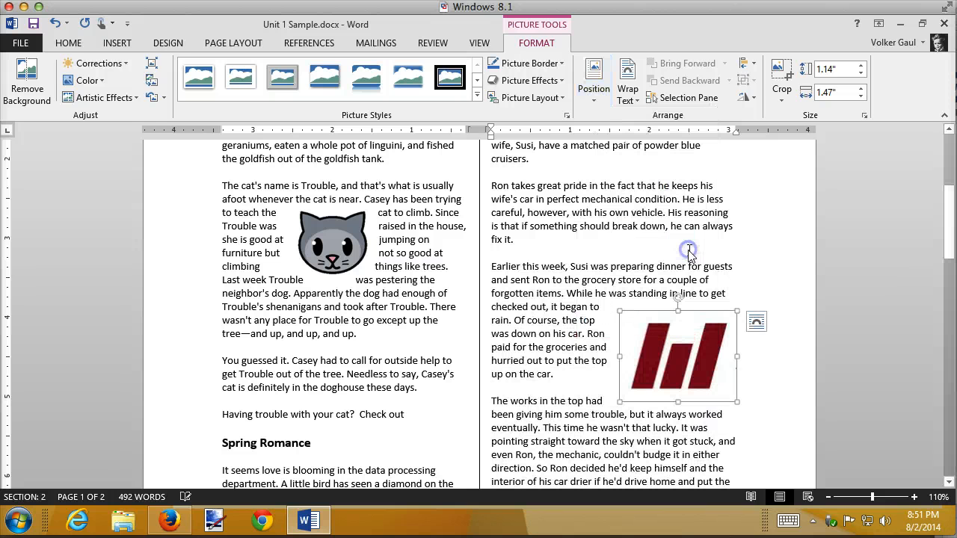
{"action": "left_click", "coordinate": [758, 324]}
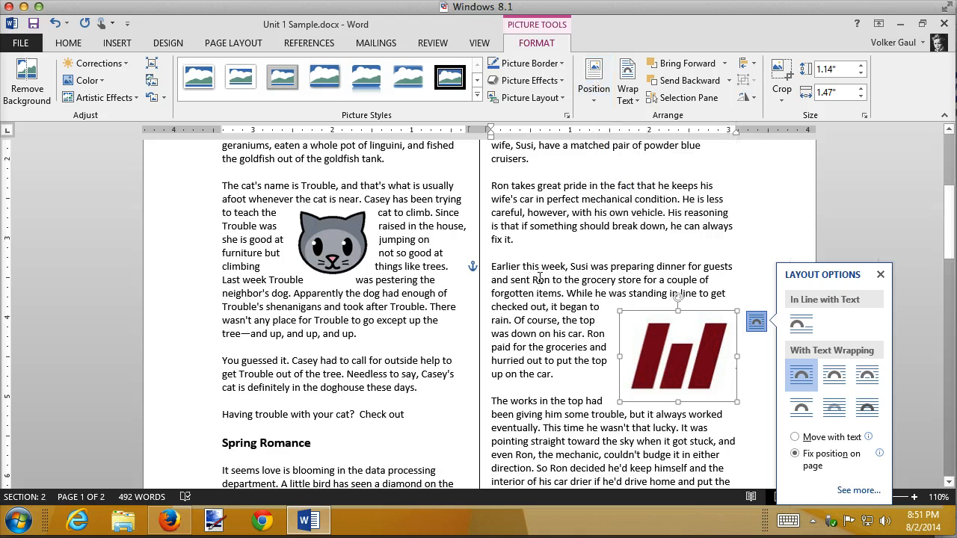
{"action": "left_click", "coordinate": [540, 279]}
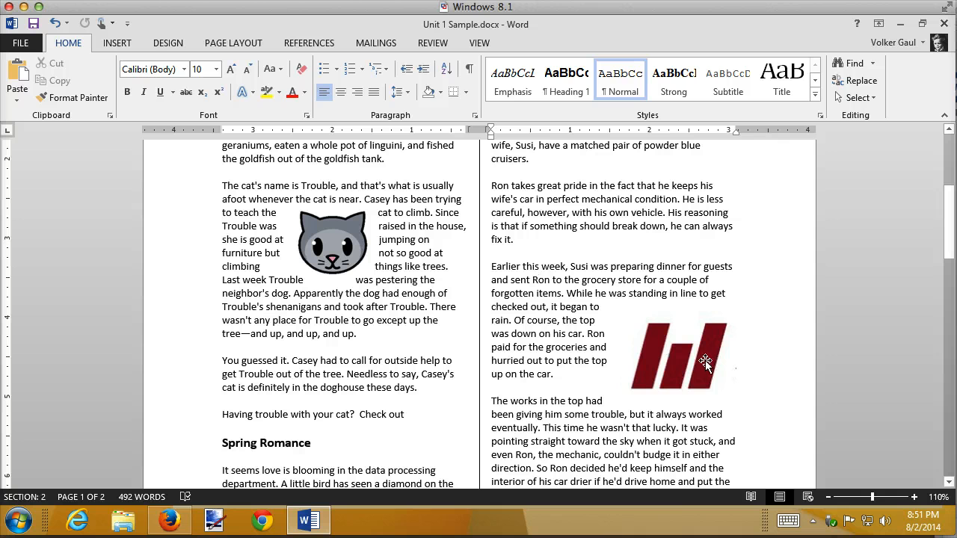
Paste another copy of the red emblem onto the bordered second page, and undo that paste.
{"action": "left_click", "coordinate": [705, 361]}
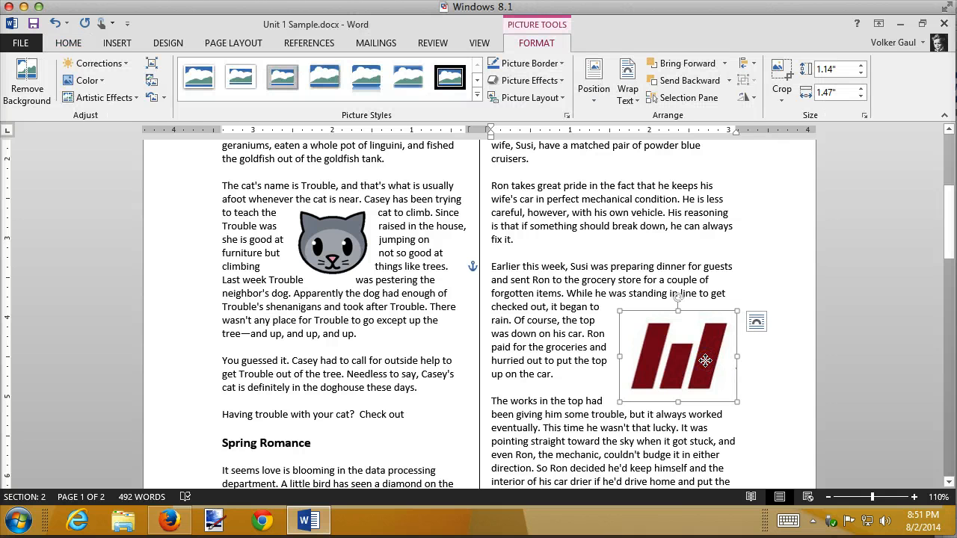
{"action": "scroll", "coordinate": [549, 363], "scroll_direction": "down", "scroll_amount": 10}
{"action": "left_click", "coordinate": [439, 385]}
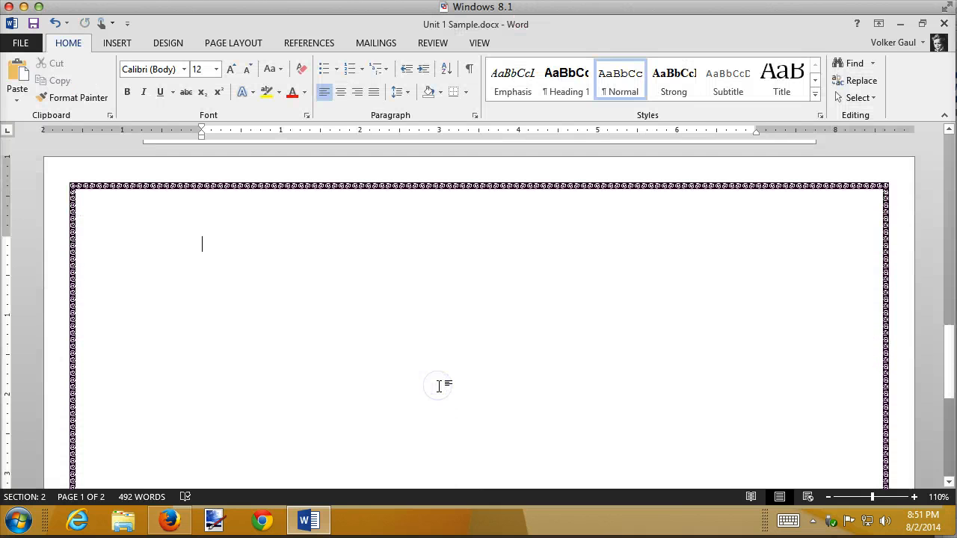
{"action": "key", "text": "ctrl+v"}
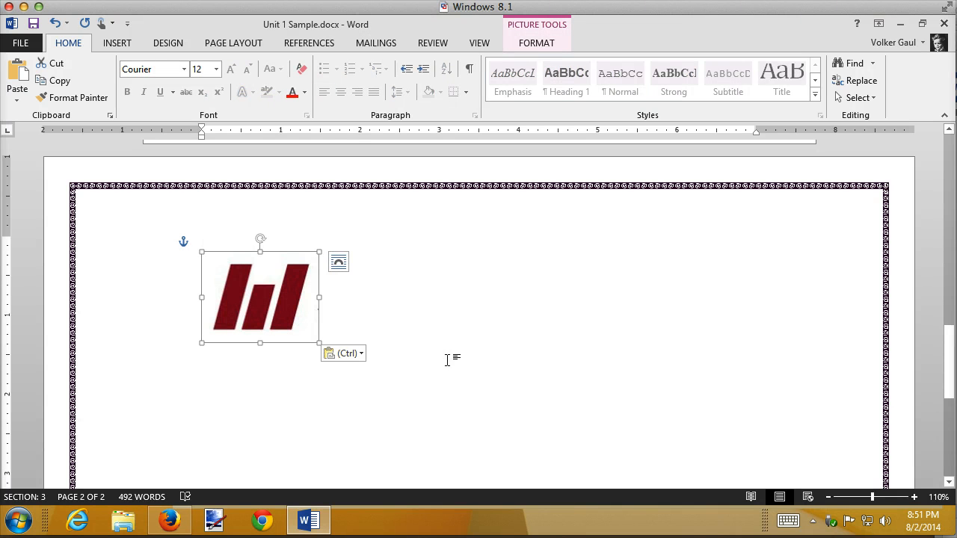
{"action": "key", "text": "ctrl+z"}
Cut the red emblem from page 1 and paste it onto the bordered second page.
{"action": "scroll", "coordinate": [449, 360], "scroll_direction": "up", "scroll_amount": 10}
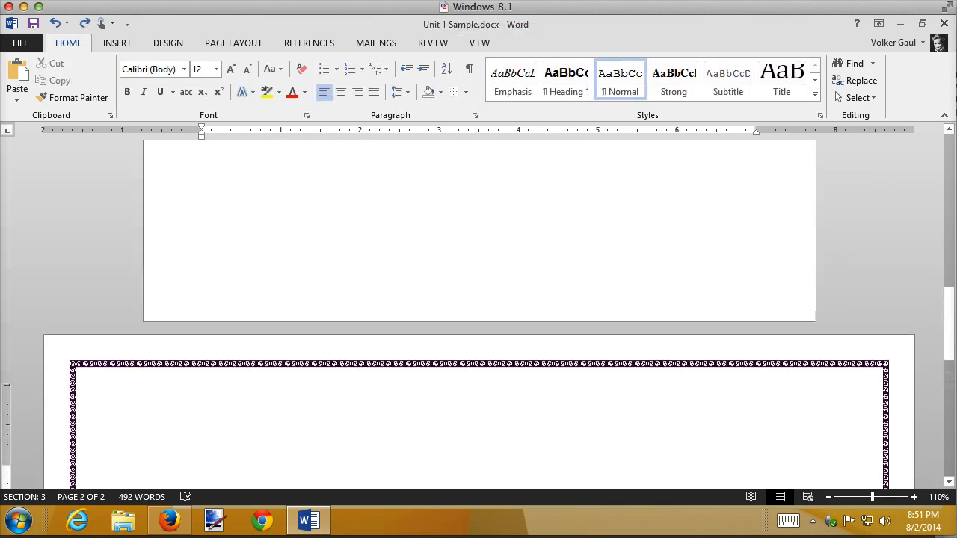
{"action": "scroll", "coordinate": [448, 361], "scroll_direction": "up", "scroll_amount": 3}
{"action": "left_click", "coordinate": [642, 277]}
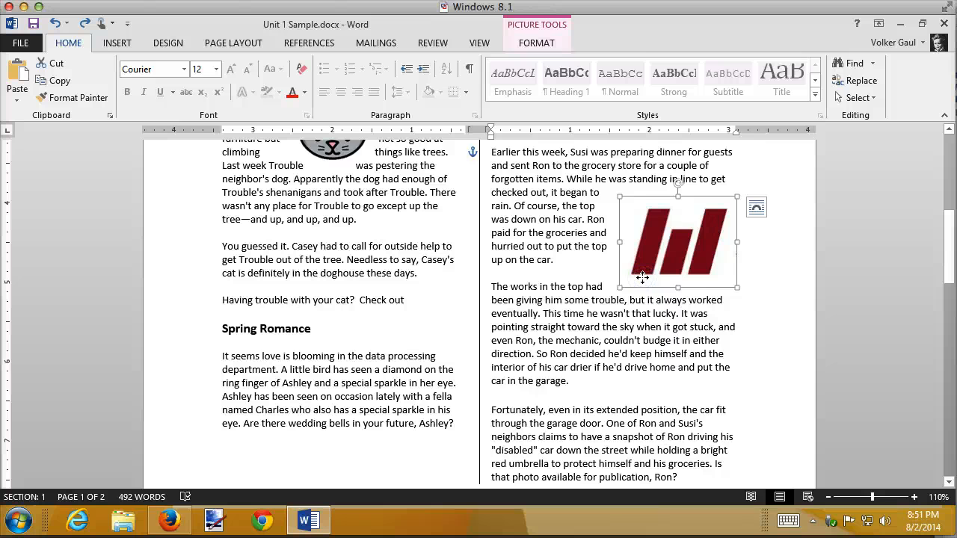
{"action": "key", "text": "ctrl+x"}
{"action": "scroll", "coordinate": [335, 412], "scroll_direction": "down", "scroll_amount": 10}
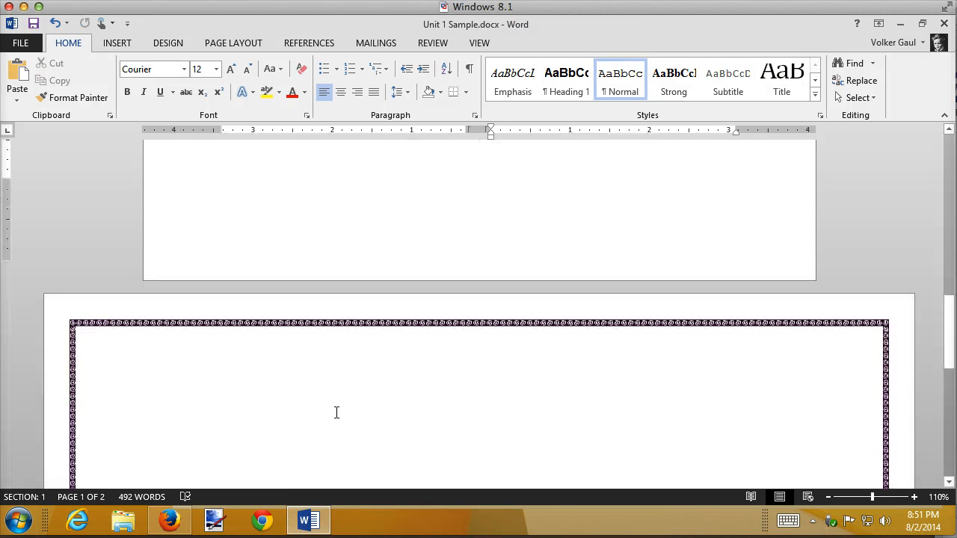
{"action": "left_click", "coordinate": [318, 415]}
{"action": "key", "text": "ctrl+v"}
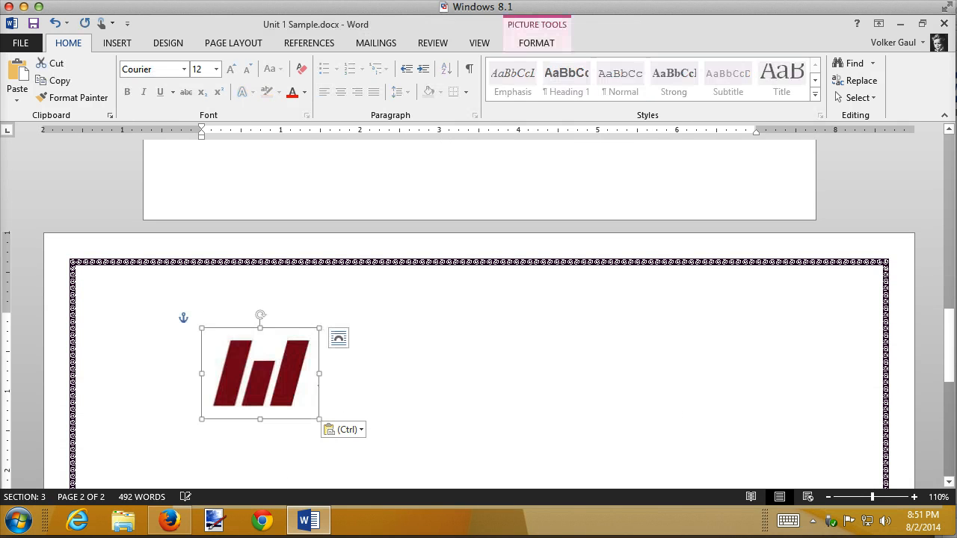
Preview several picture styles on the page 2 emblem and apply the drop shadow rectangle style.
{"action": "left_click", "coordinate": [543, 44]}
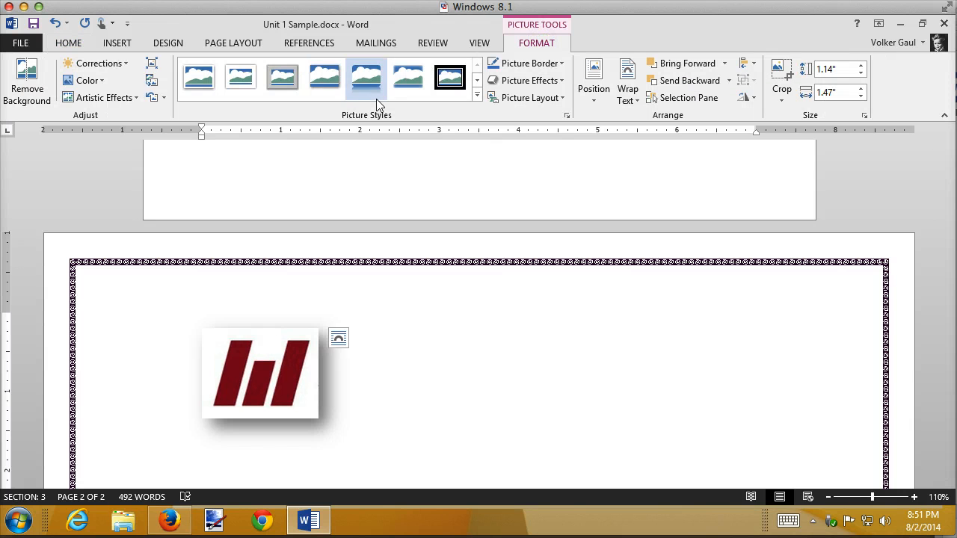
{"action": "left_click", "coordinate": [279, 88]}
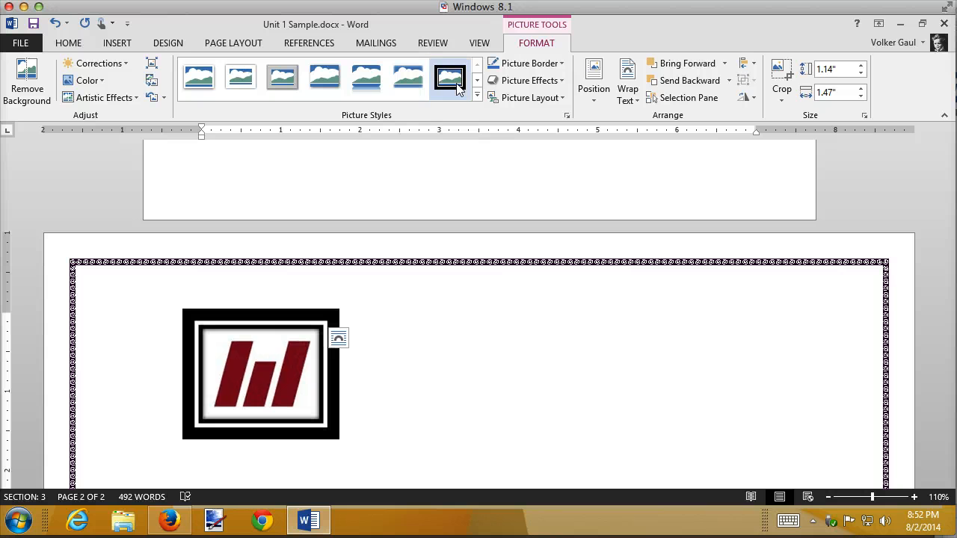
{"action": "left_click", "coordinate": [332, 87]}
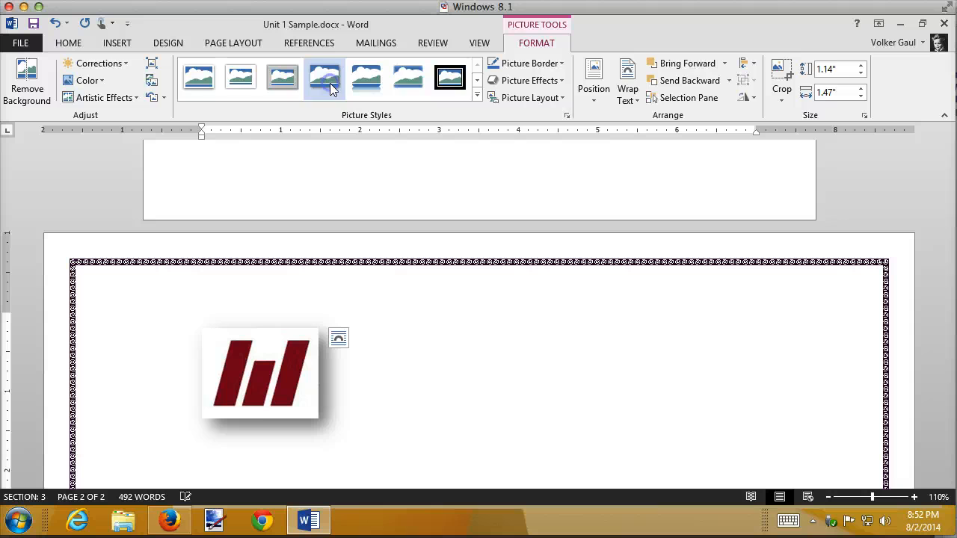
{"action": "left_click", "coordinate": [446, 383]}
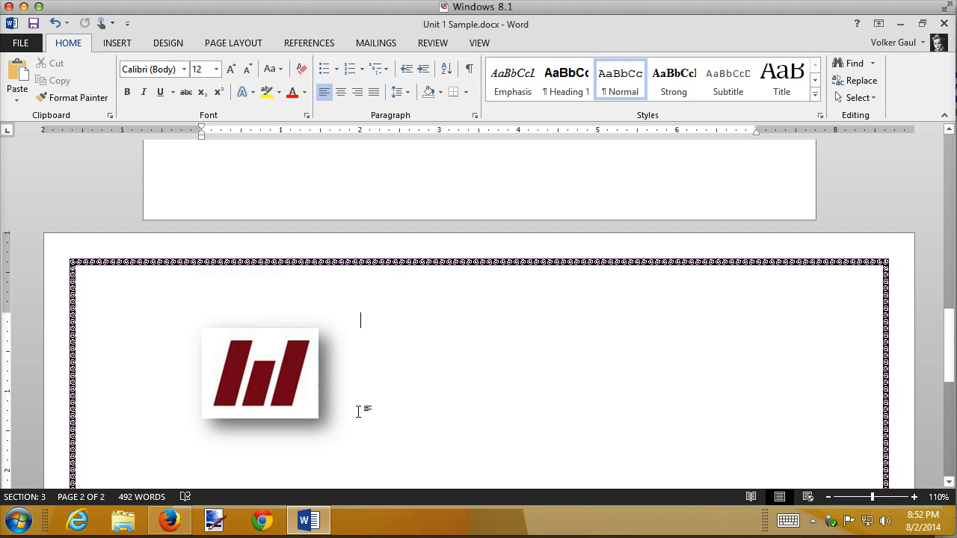
Remove the emblem's background, widening the selection to include the whole right bar and marking the other two bars as areas to keep.
{"action": "left_click", "coordinate": [310, 403]}
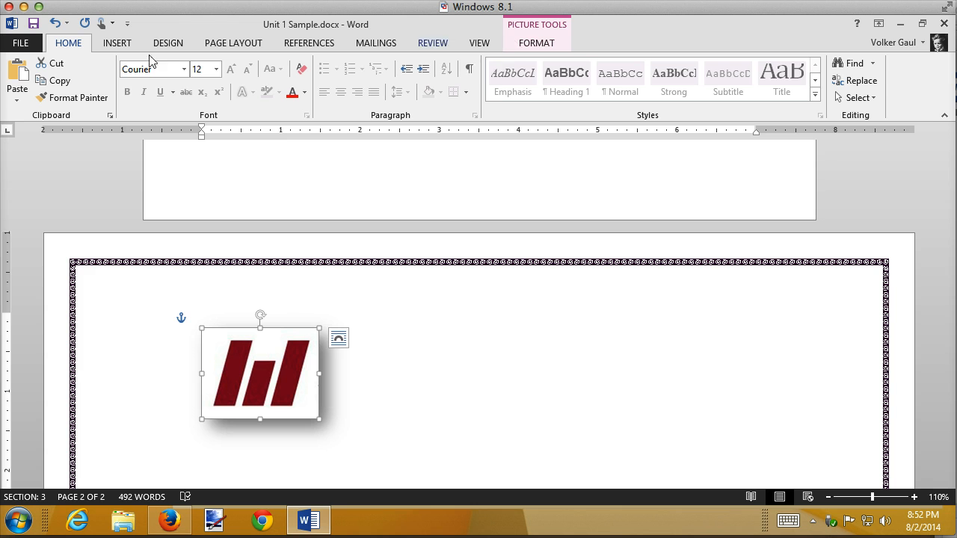
{"action": "left_click", "coordinate": [524, 45]}
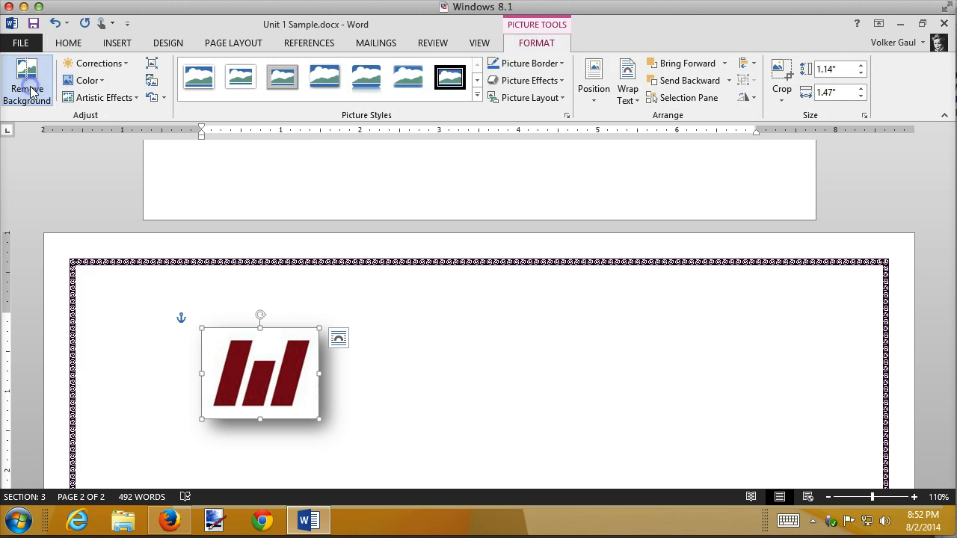
{"action": "left_click", "coordinate": [30, 89]}
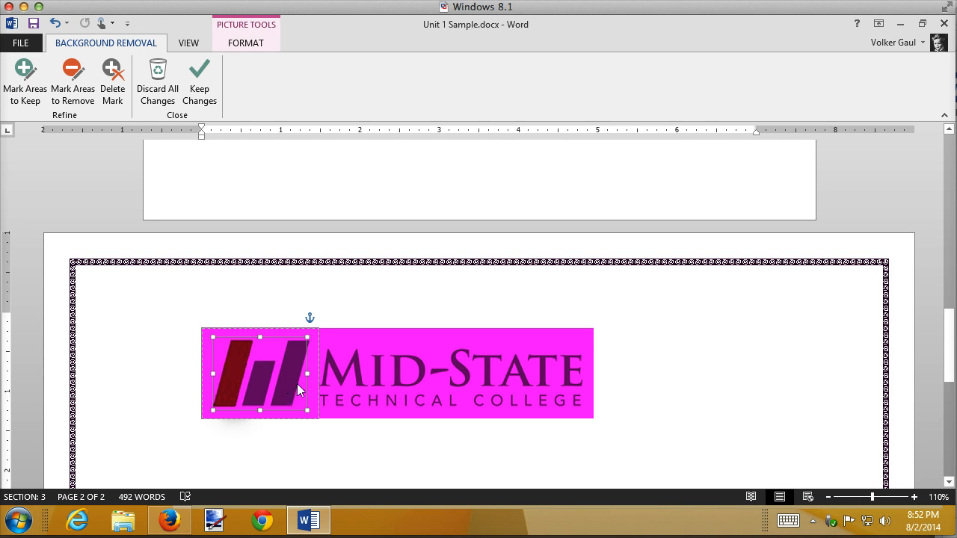
{"action": "left_click_drag", "start_coordinate": [307, 374], "coordinate": [312, 374]}
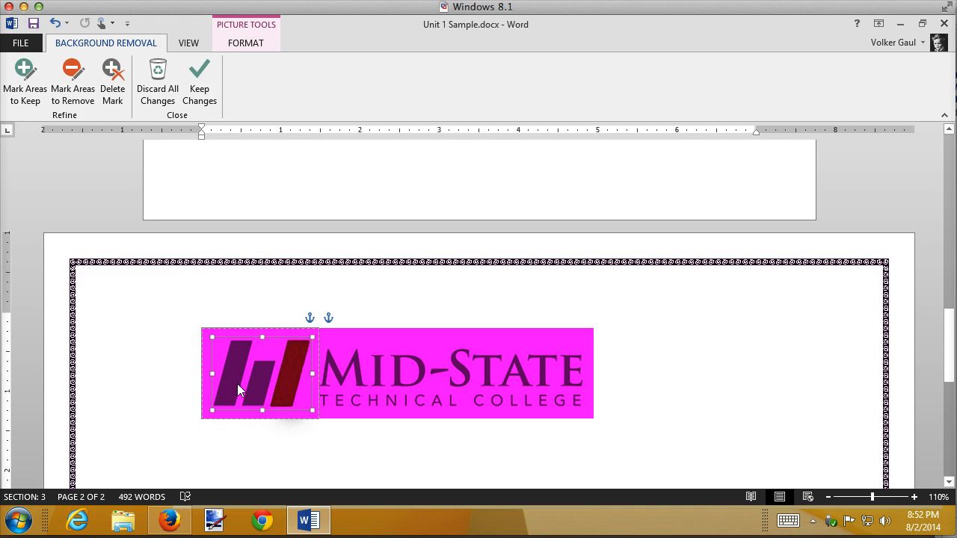
{"action": "left_click", "coordinate": [27, 94]}
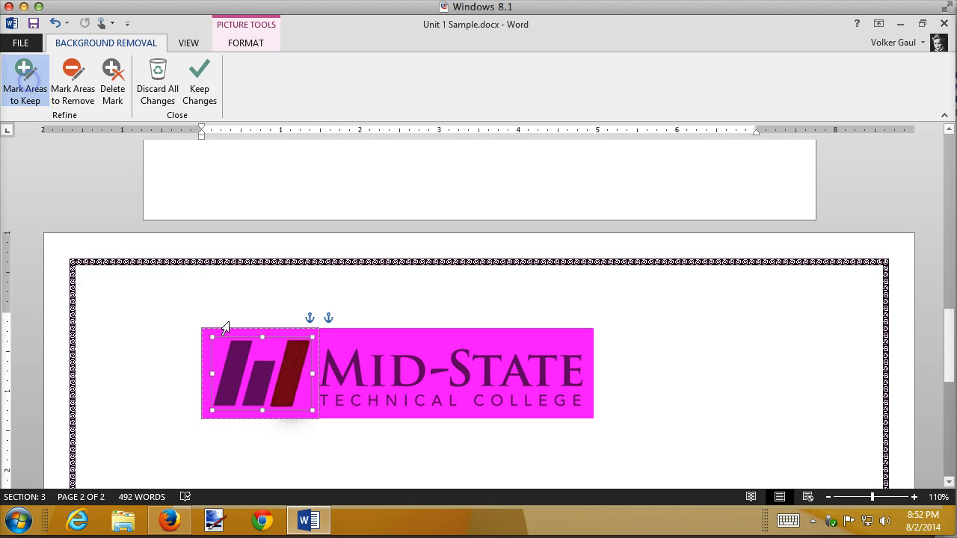
{"action": "left_click", "coordinate": [238, 361]}
{"action": "left_click", "coordinate": [261, 373]}
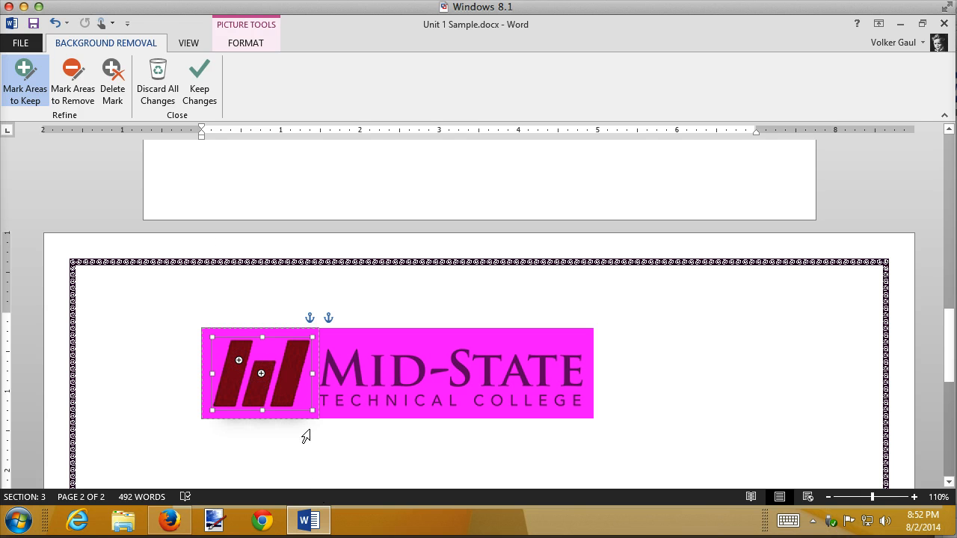
{"action": "left_click", "coordinate": [200, 84]}
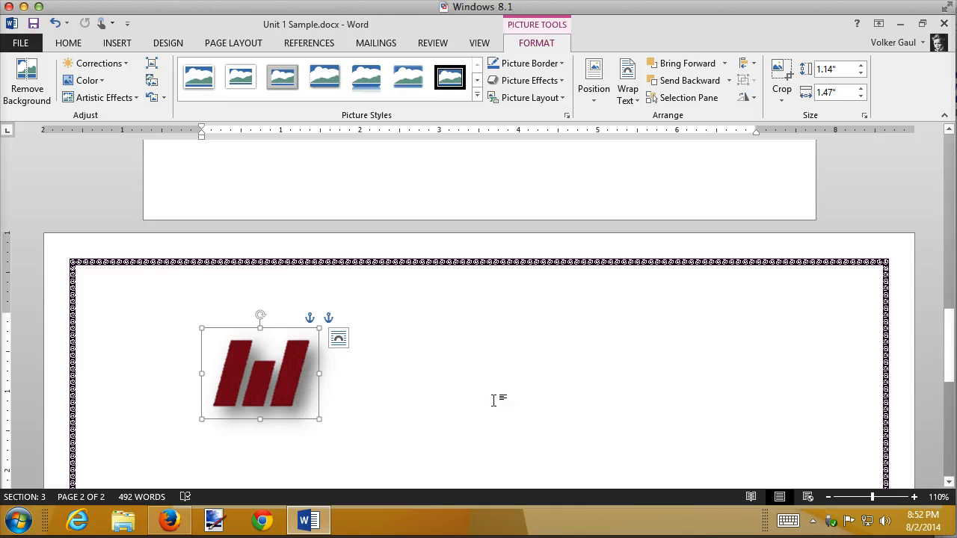
{"action": "left_click", "coordinate": [459, 387]}
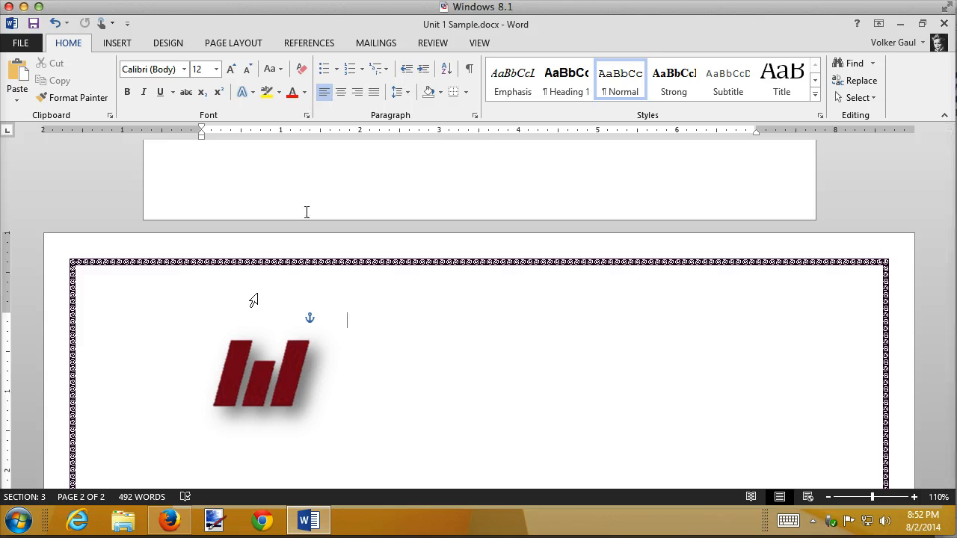
Look through the picture layouts and preview the 3-D Rotation and Preset picture effects on the emblem without applying any.
{"action": "left_click", "coordinate": [254, 388]}
{"action": "left_click", "coordinate": [532, 42]}
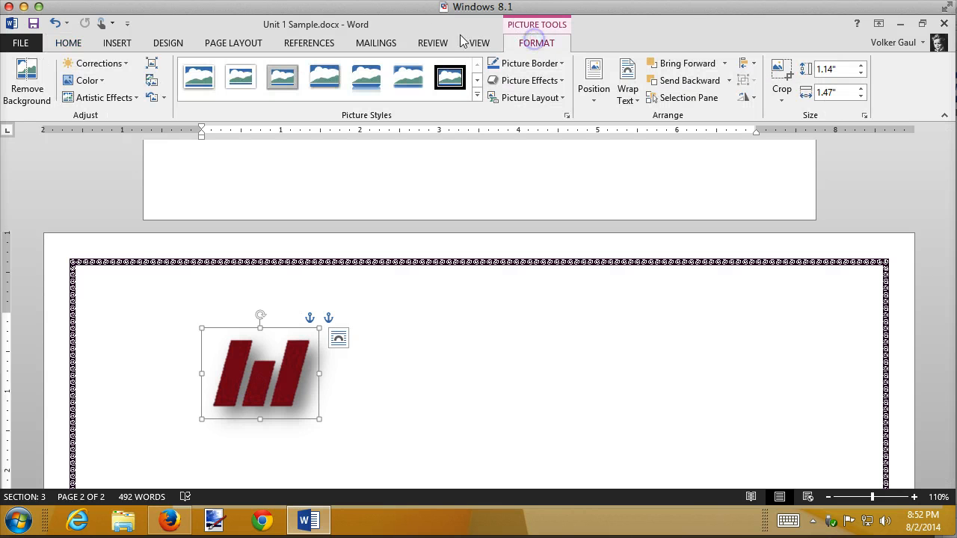
{"action": "left_click", "coordinate": [567, 98]}
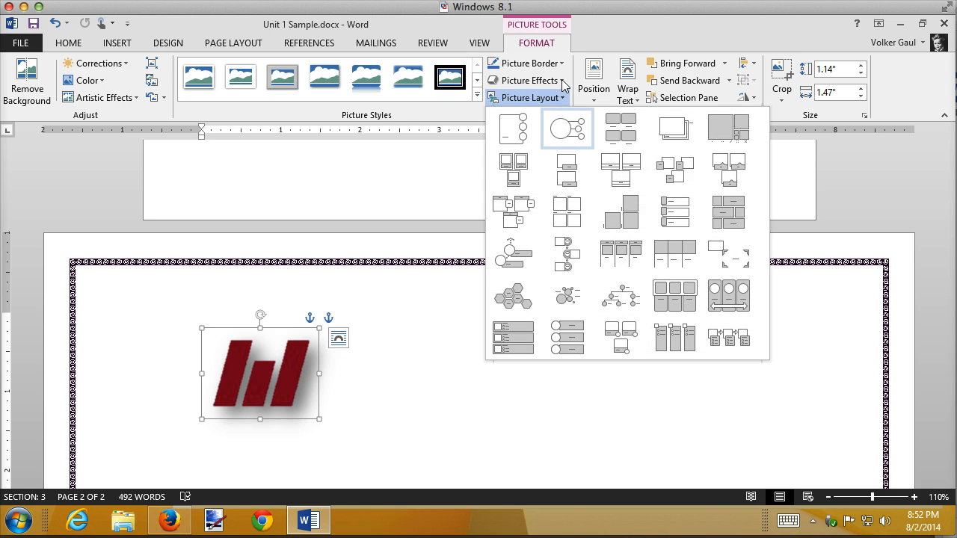
{"action": "left_click", "coordinate": [563, 81]}
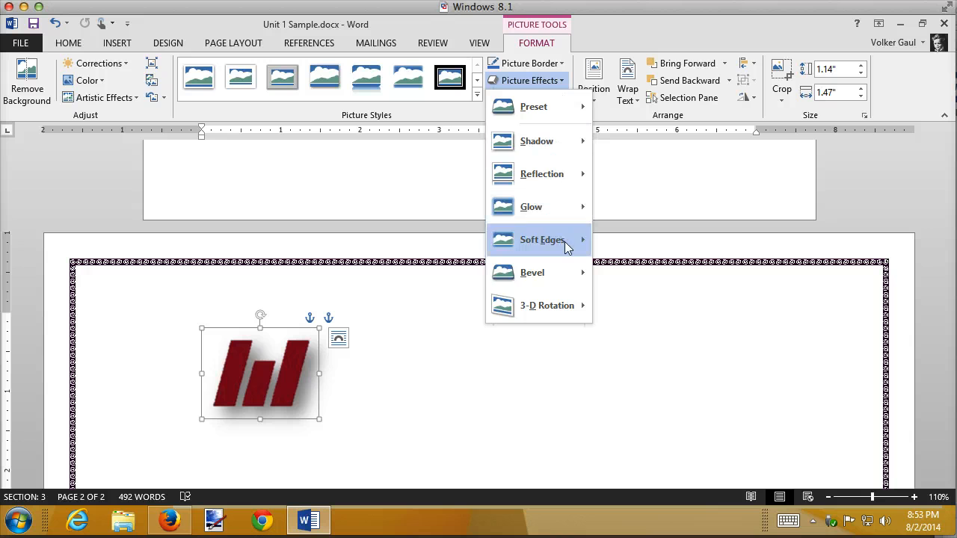
{"action": "mouse_move", "coordinate": [565, 312]}
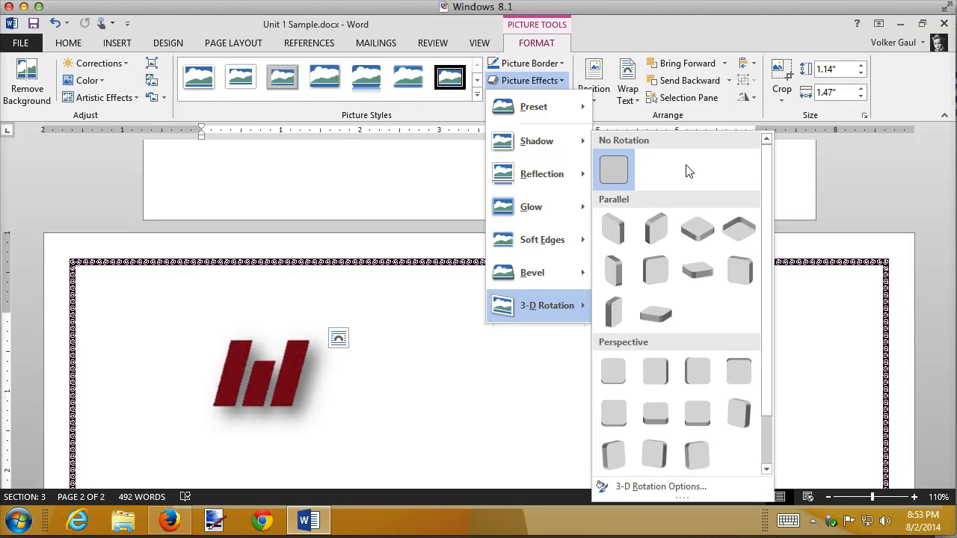
{"action": "mouse_move", "coordinate": [525, 118]}
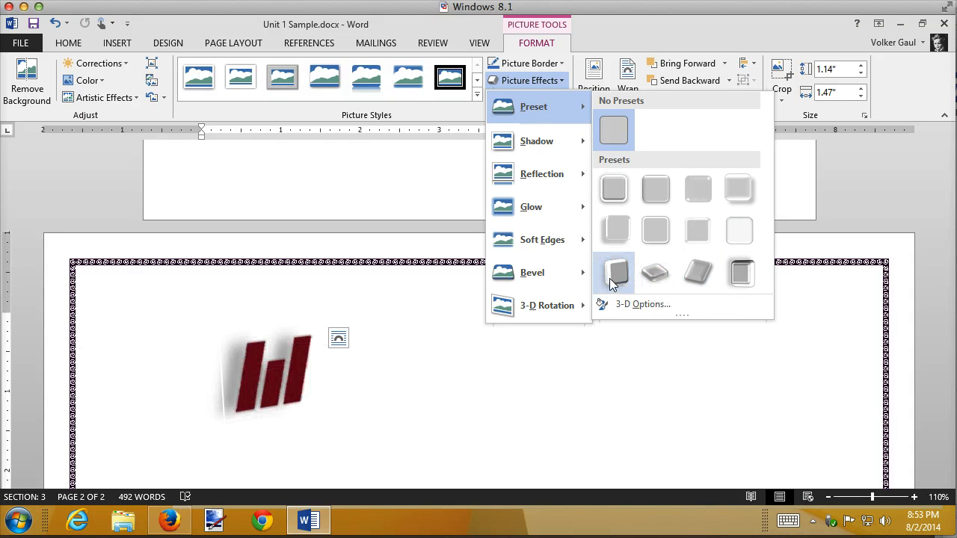
{"action": "left_click", "coordinate": [500, 367]}
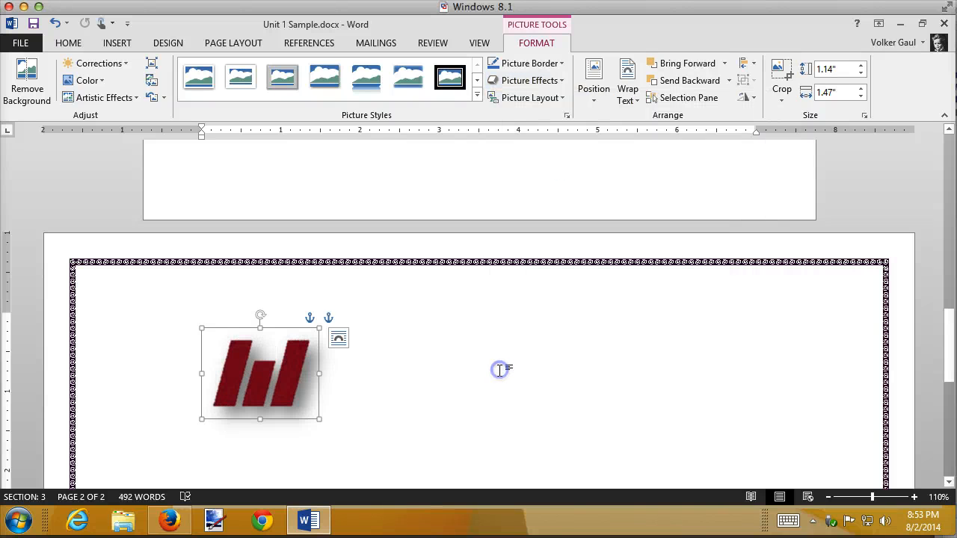
Paste the background-free emblem into the second paragraph of the Photo Opportunity article on page 1.
{"action": "left_click", "coordinate": [491, 376]}
{"action": "scroll", "coordinate": [621, 359], "scroll_direction": "up", "scroll_amount": 5}
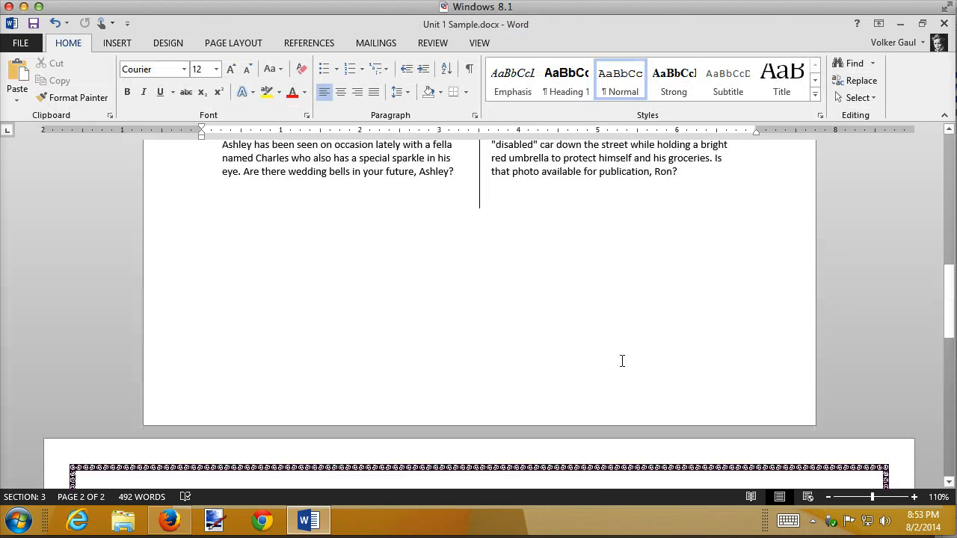
{"action": "scroll", "coordinate": [621, 359], "scroll_direction": "down", "scroll_amount": 5}
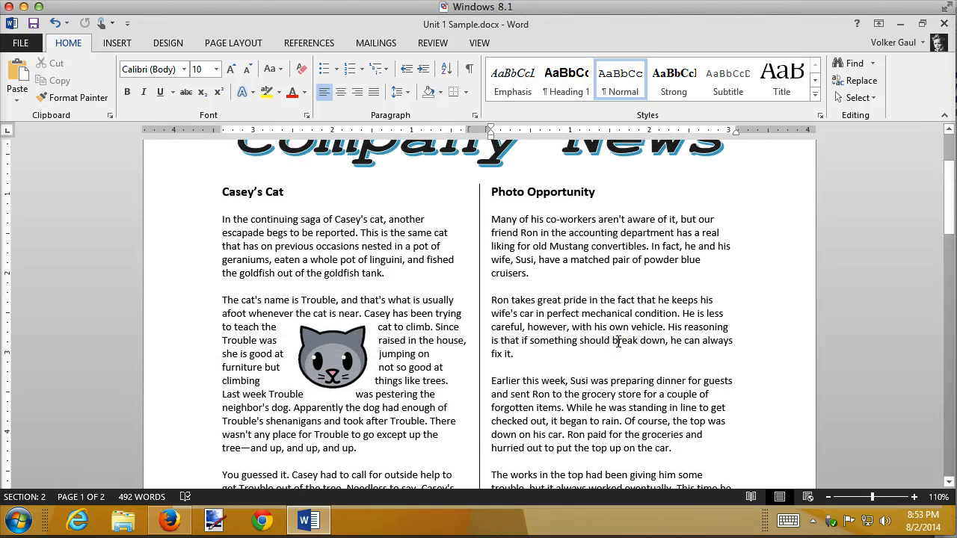
{"action": "left_click", "coordinate": [618, 342]}
{"action": "key", "text": "ctrl+v"}
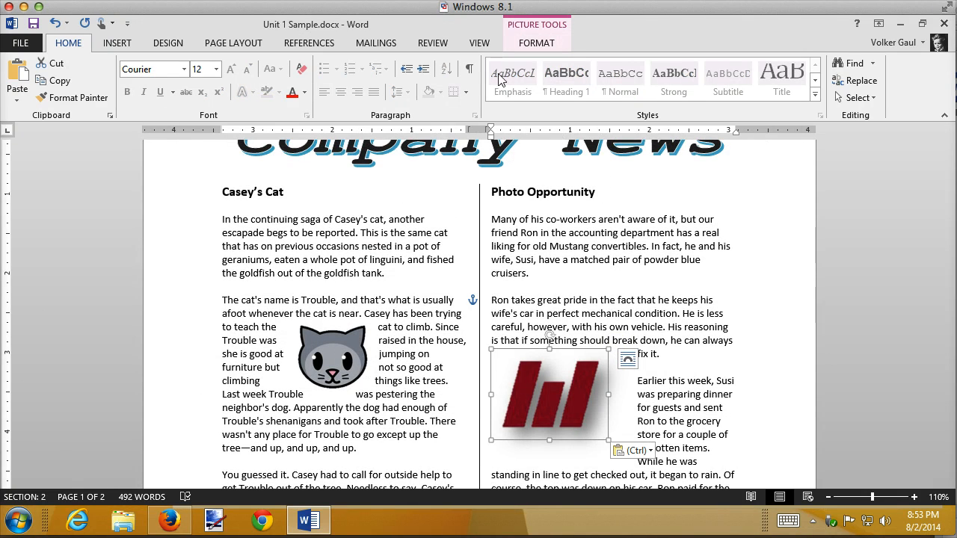
Position the pasted emblem at the middle right of the page with square text wrapping, and deselect it.
{"action": "left_click", "coordinate": [536, 42]}
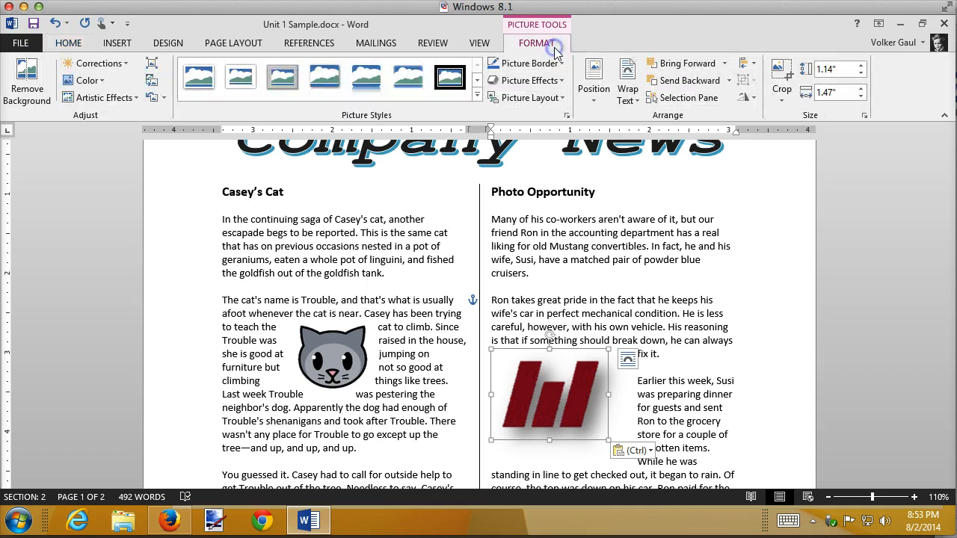
{"action": "left_click", "coordinate": [595, 105]}
{"action": "left_click", "coordinate": [696, 260]}
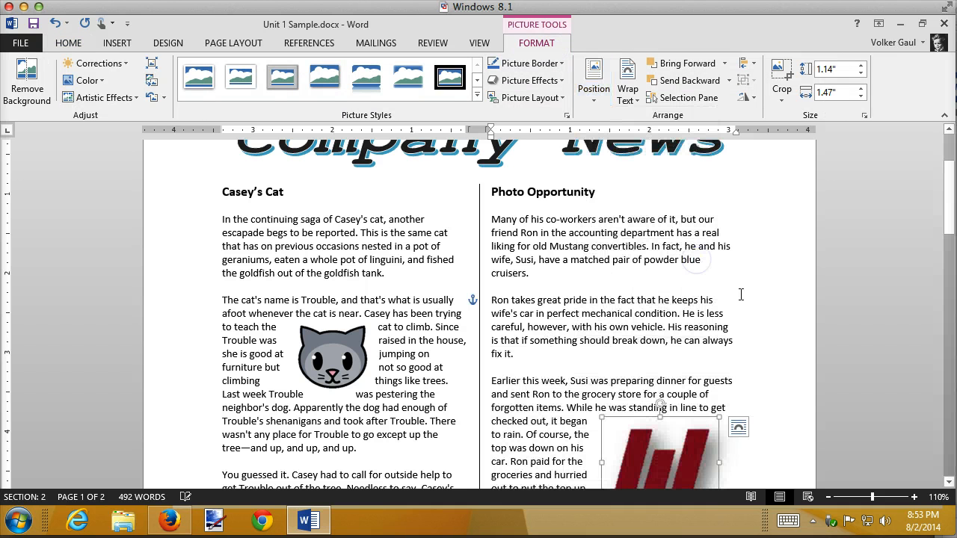
{"action": "scroll", "coordinate": [740, 299], "scroll_direction": "down", "scroll_amount": 4}
{"action": "left_click", "coordinate": [597, 414]}
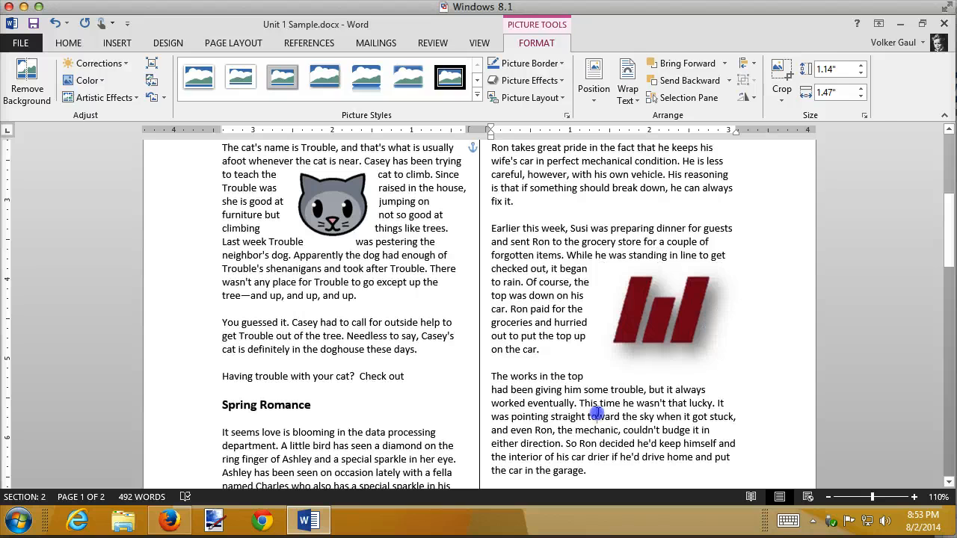